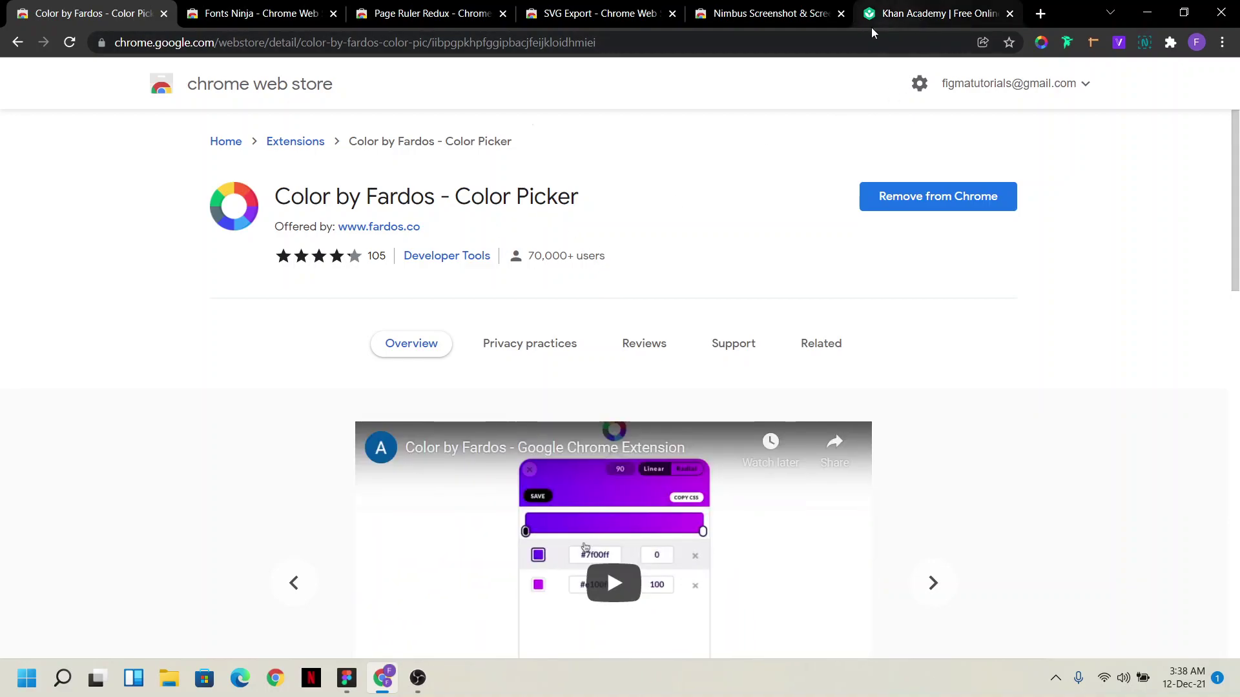
Dismiss the font panel on the Khan Academy page and sample the logo's green with the Color by Fardos eyedropper.
left_click(921, 11)
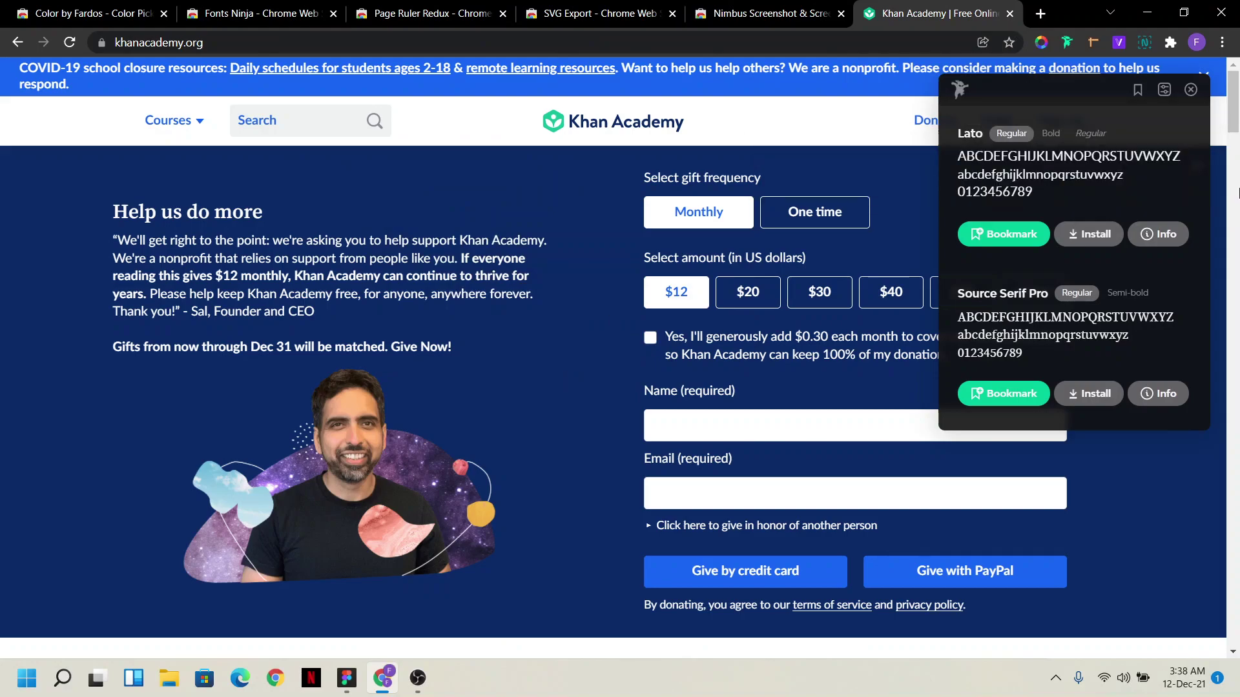
left_click(1191, 90)
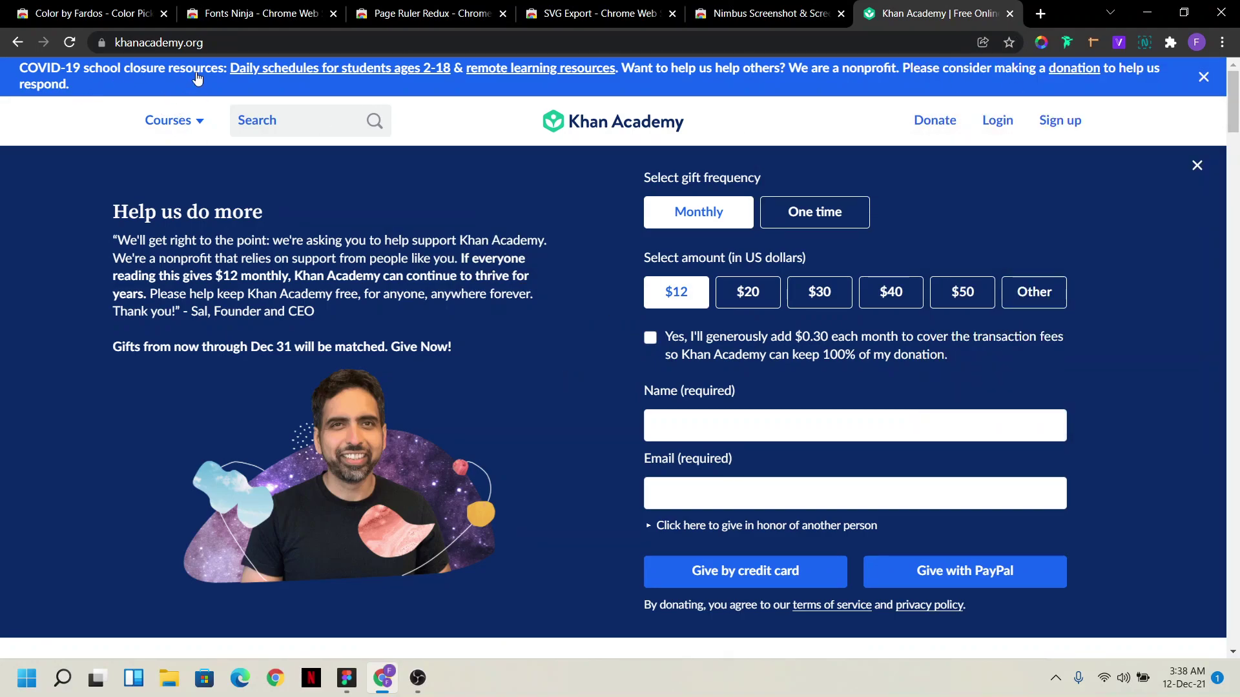
left_click(1041, 43)
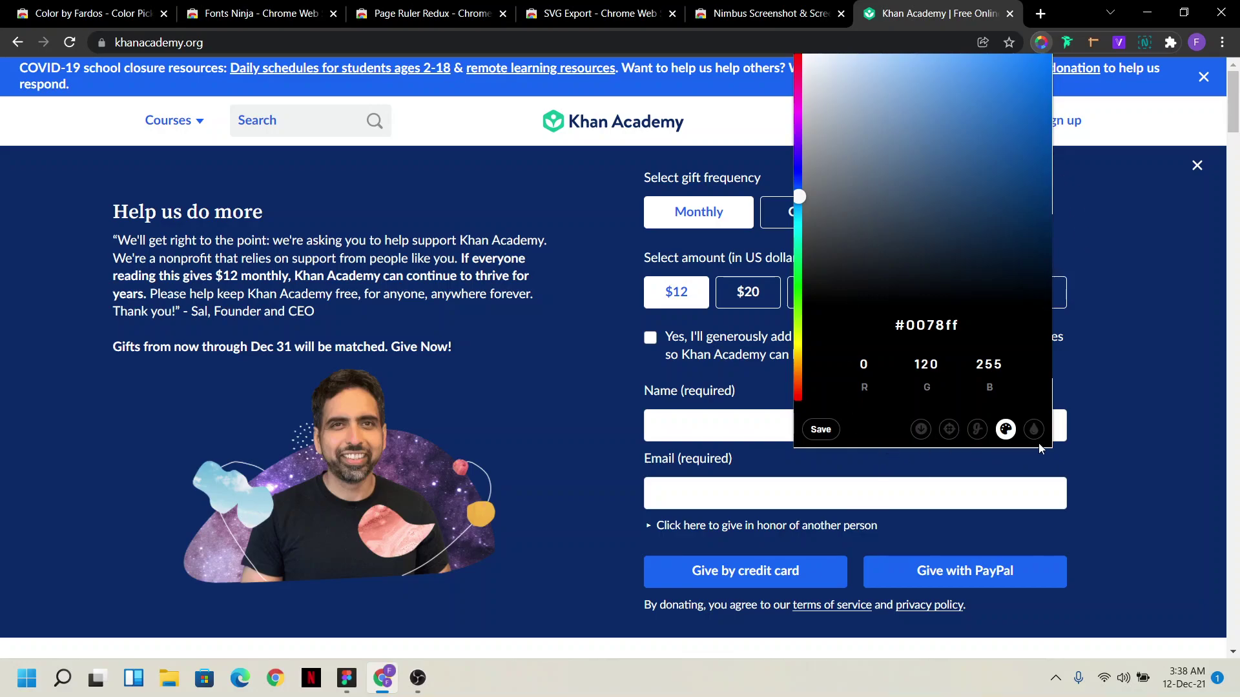
left_click(919, 430)
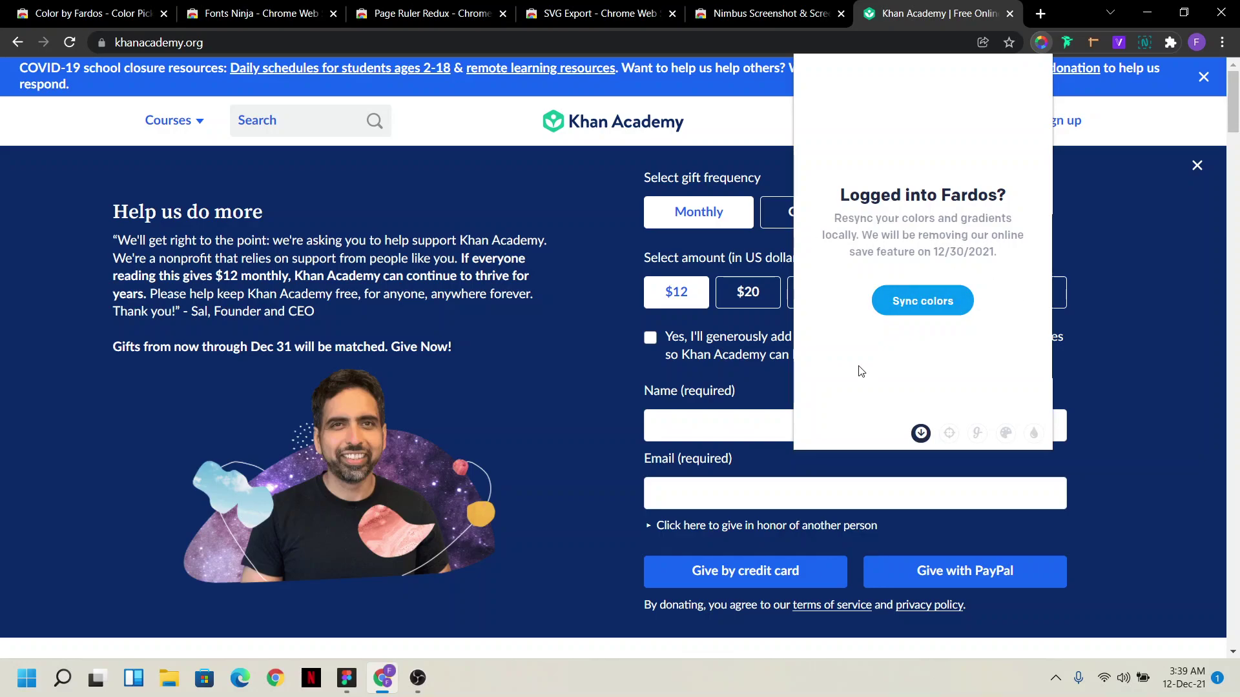
left_click(949, 434)
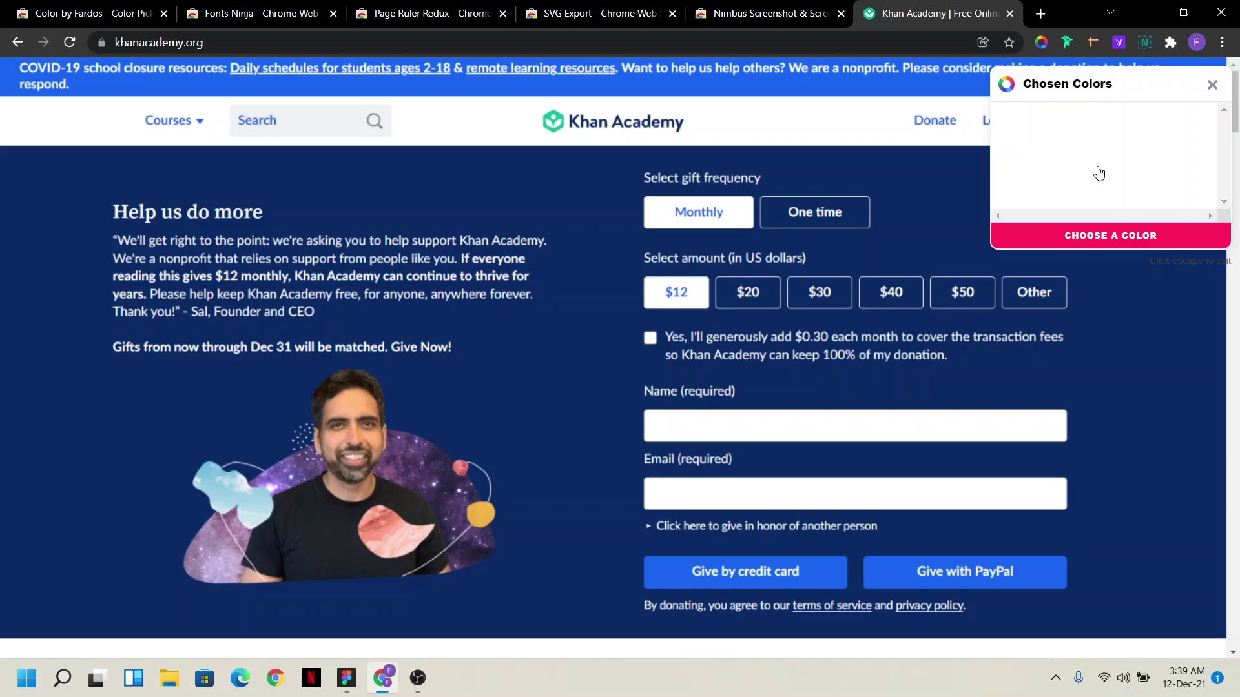
left_click(1111, 235)
left_click(556, 117)
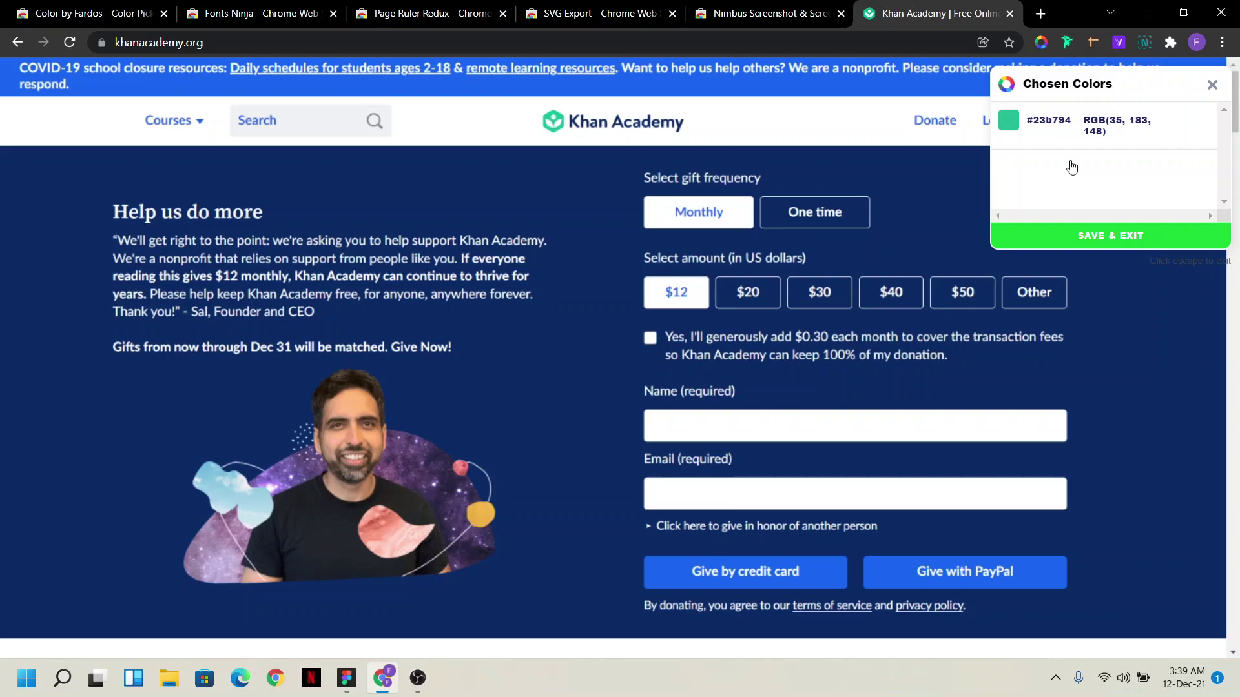
left_click(1211, 86)
Look through the Color by Fardos saved colors, gradients and color picker, ending with the eyedropper, and exit it.
left_click(1041, 42)
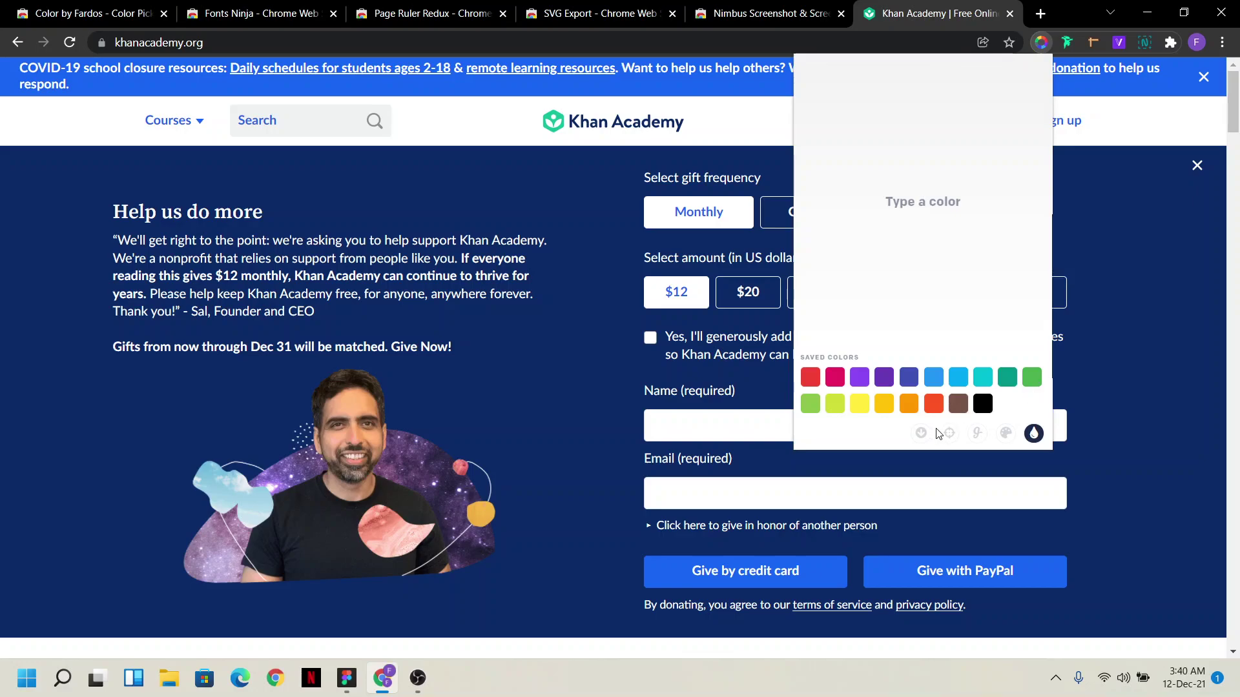
left_click(976, 433)
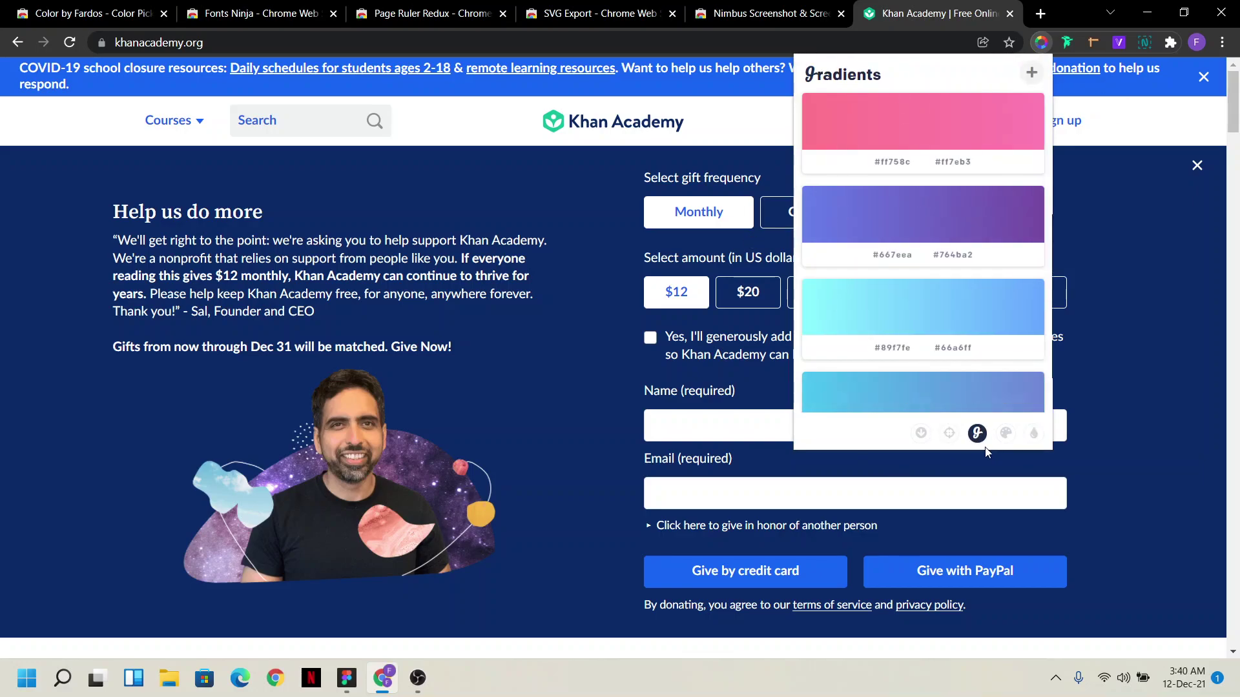
left_click(1005, 434)
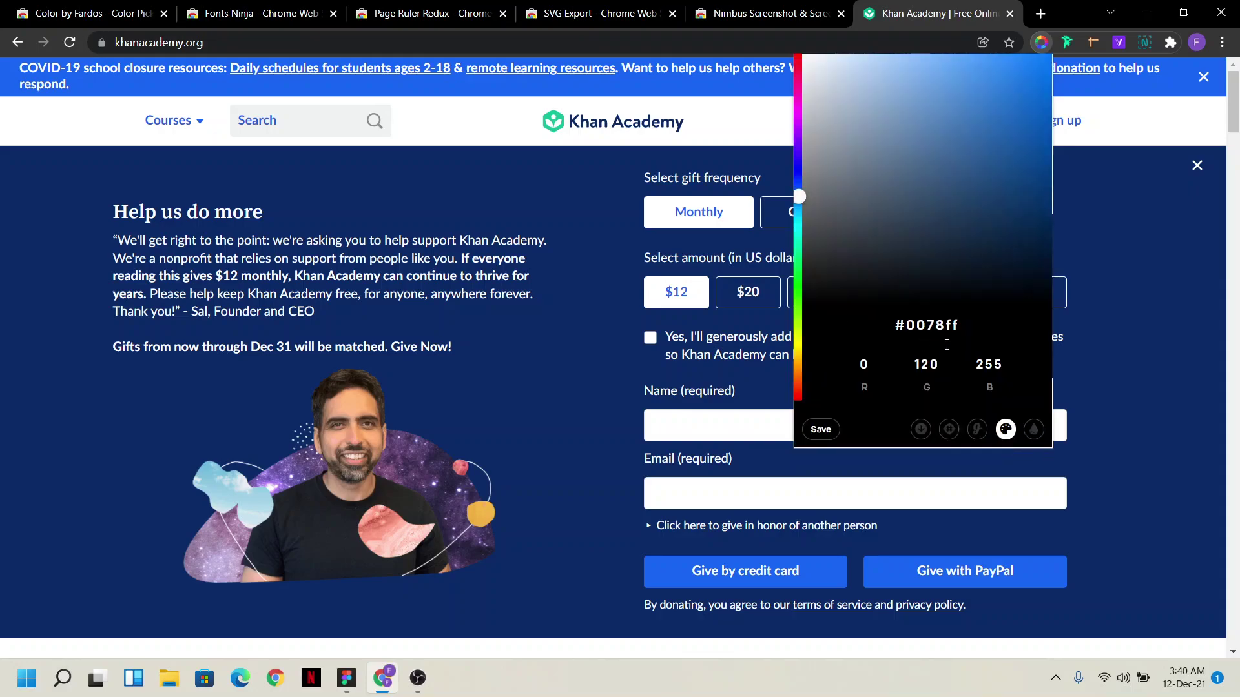
left_click(948, 429)
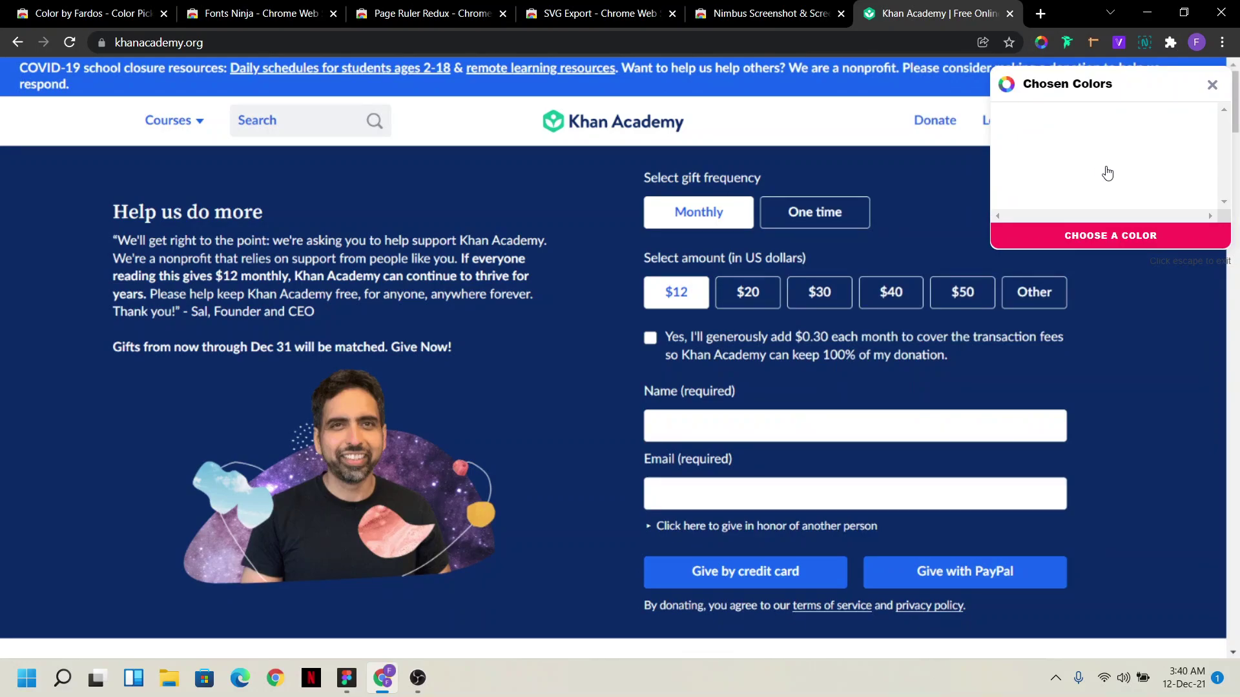
key("Escape")
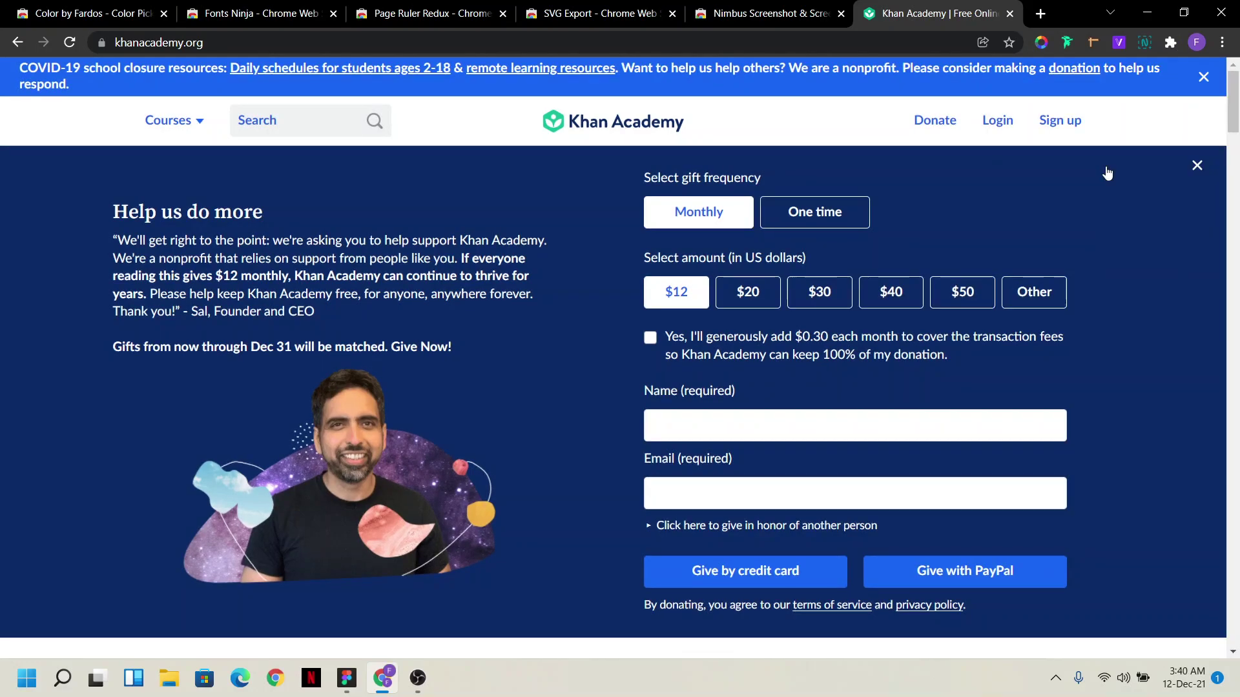
Close the Color by Fardos store page, check the Fonts Ninja listing and run Fonts Ninja on the Khan Academy page.
left_click(163, 16)
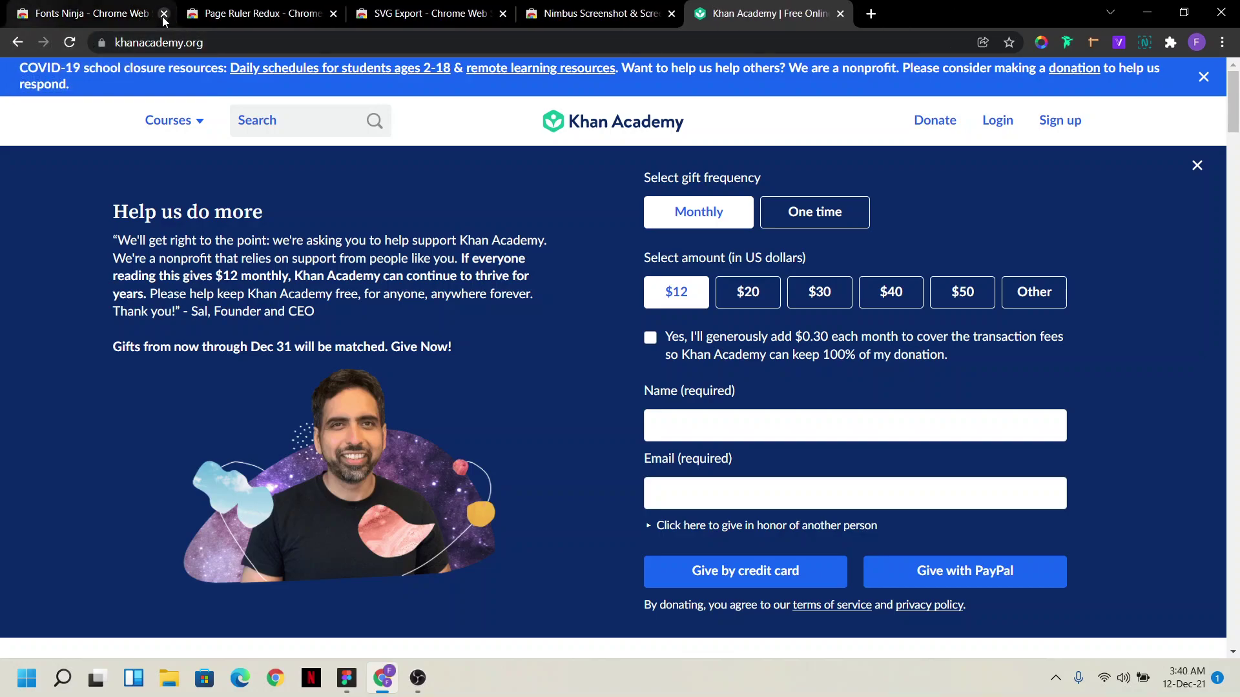
left_click(118, 14)
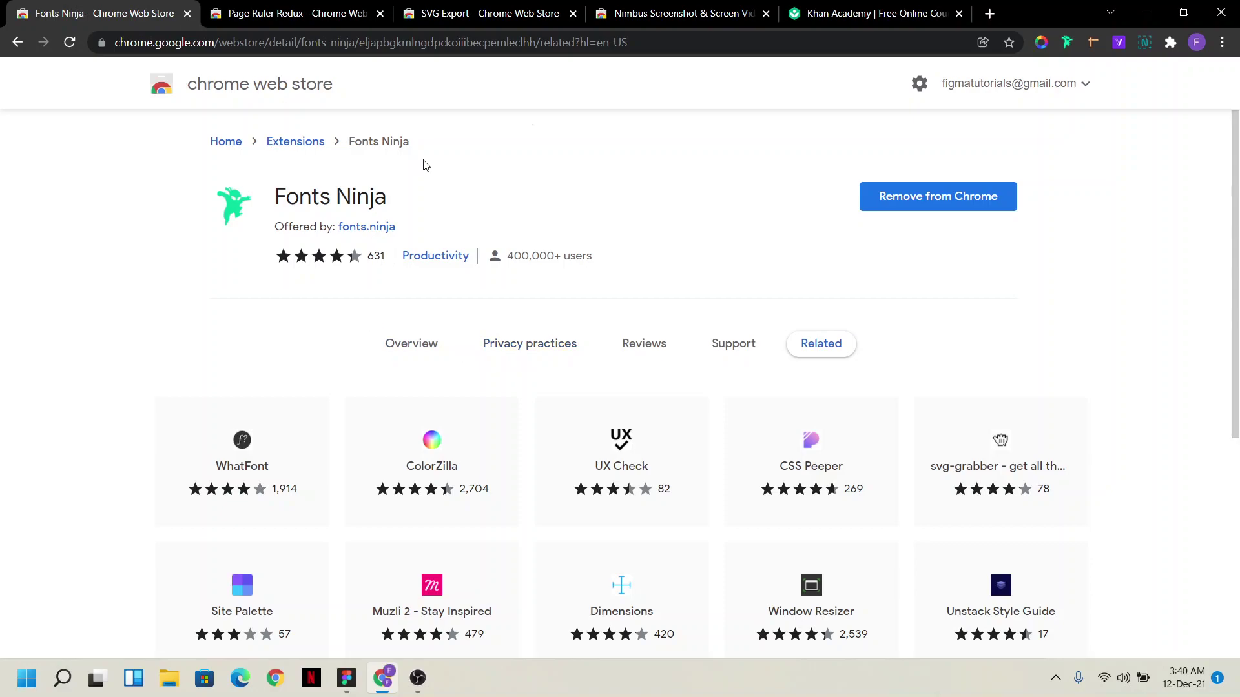
left_click(893, 7)
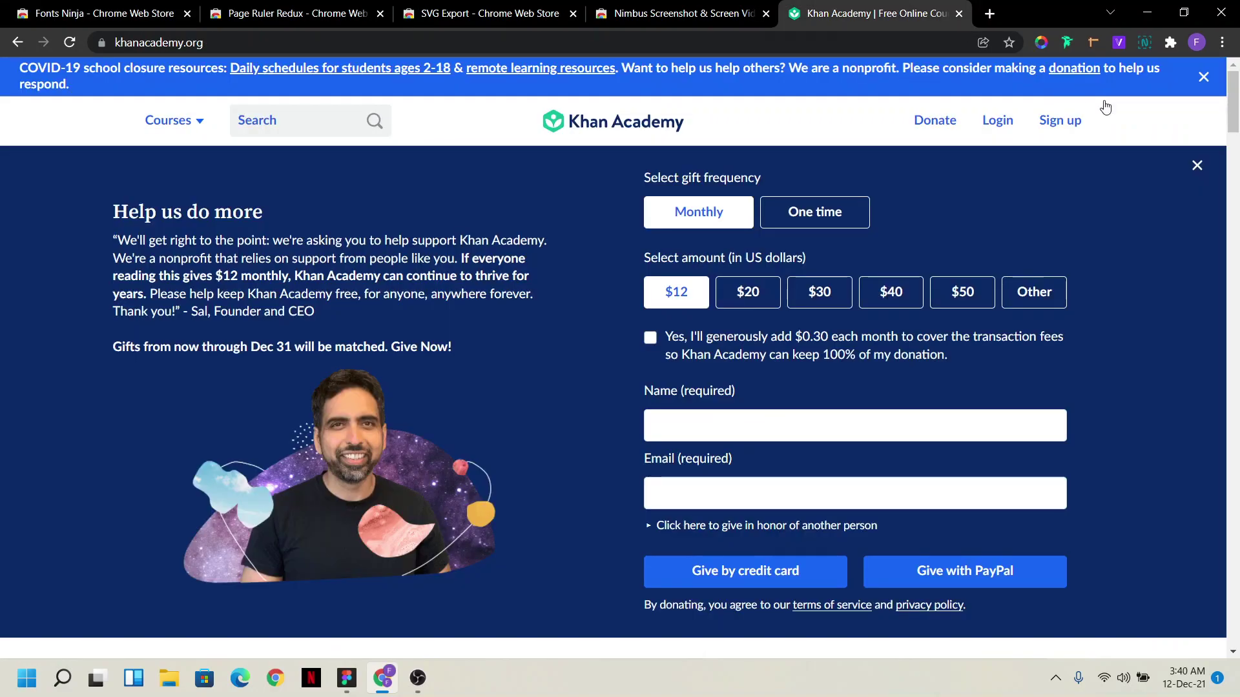
left_click(1067, 43)
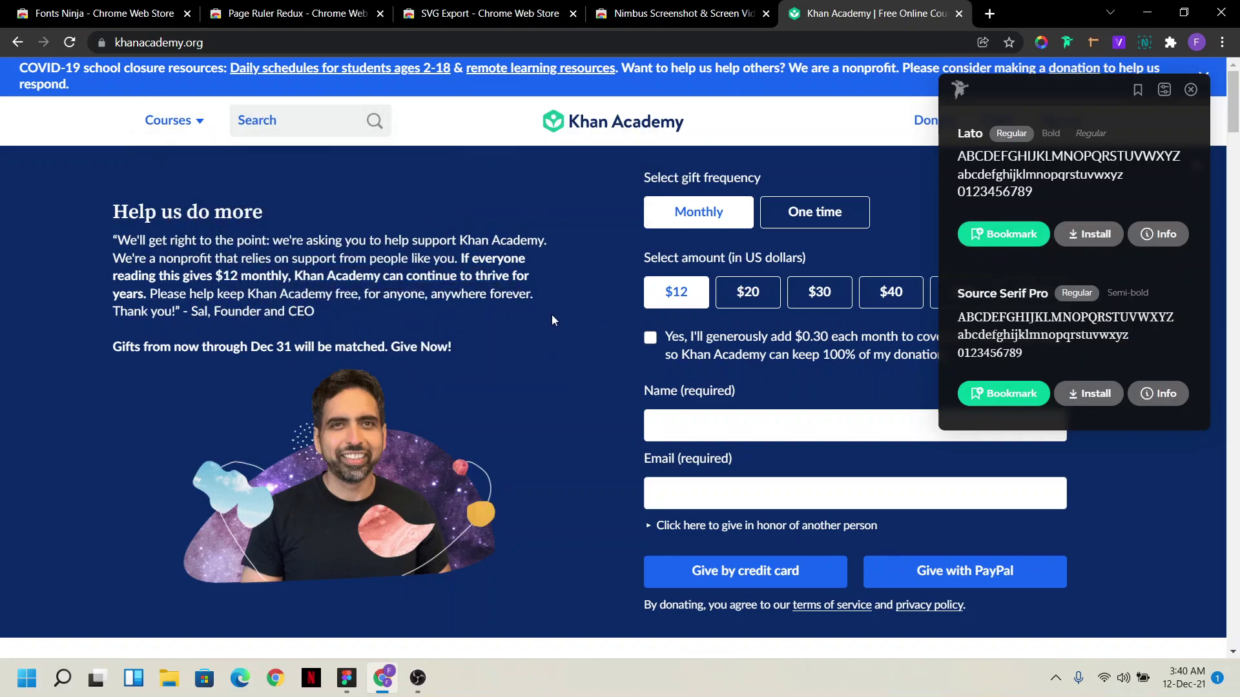
Preview Lato's details in its heaviest, Hairline and italic styles, and inspect the font of the page's donation text.
scroll(1081, 318, "down", 1)
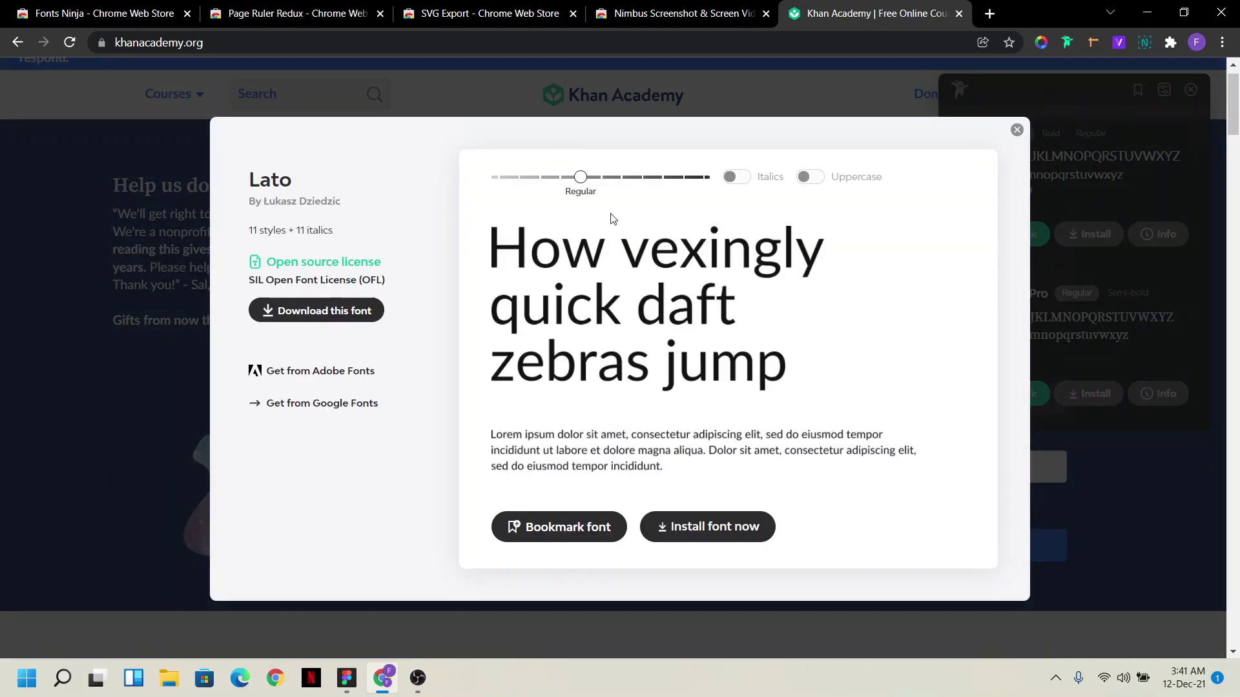
left_click_drag(639, 176, 703, 177)
left_click(498, 184)
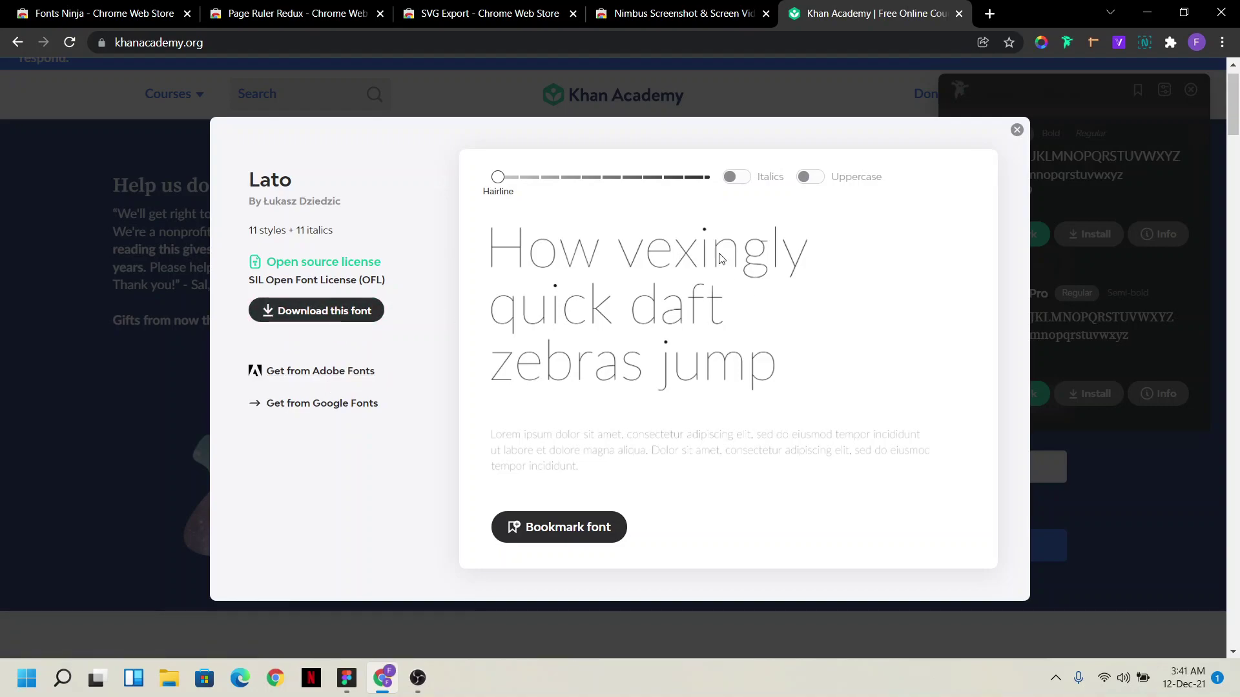
left_click(729, 180)
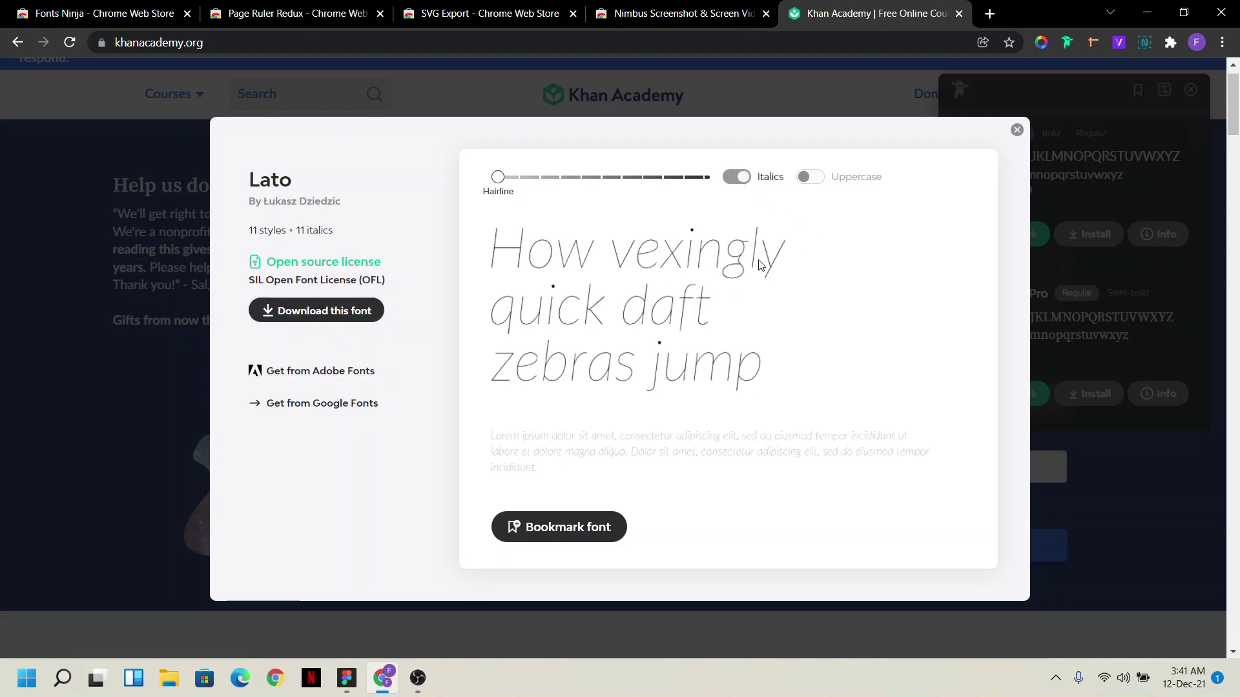
left_click(733, 179)
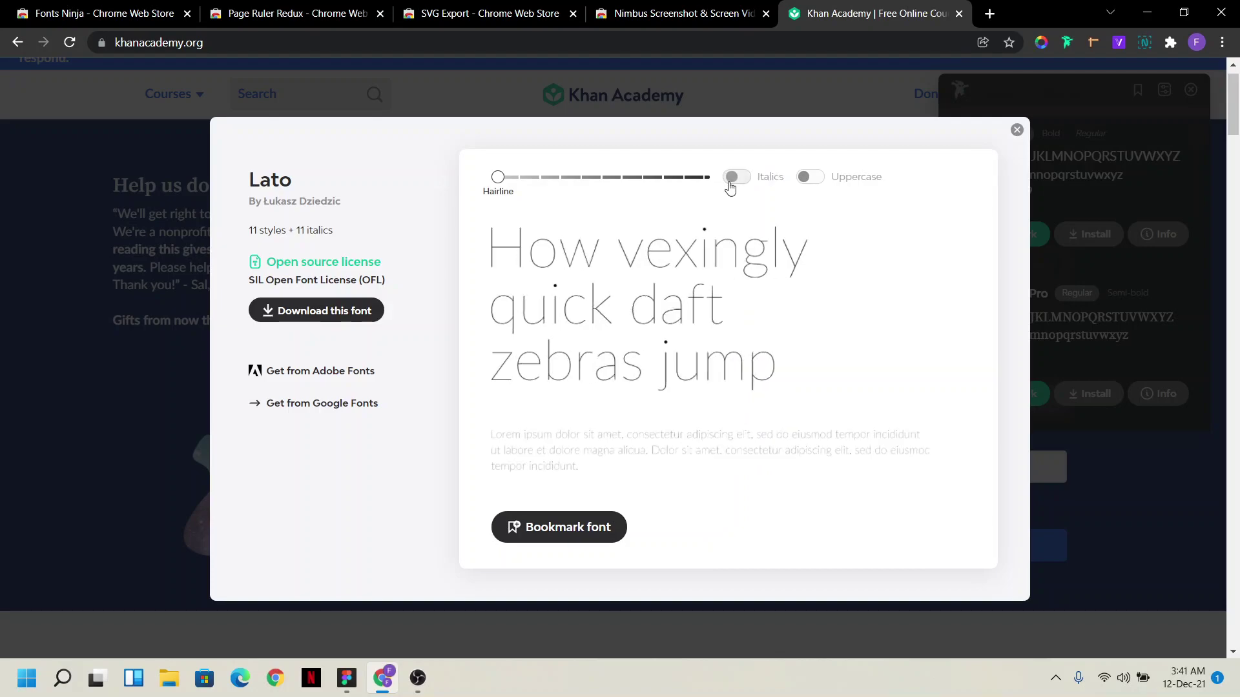
left_click(1017, 130)
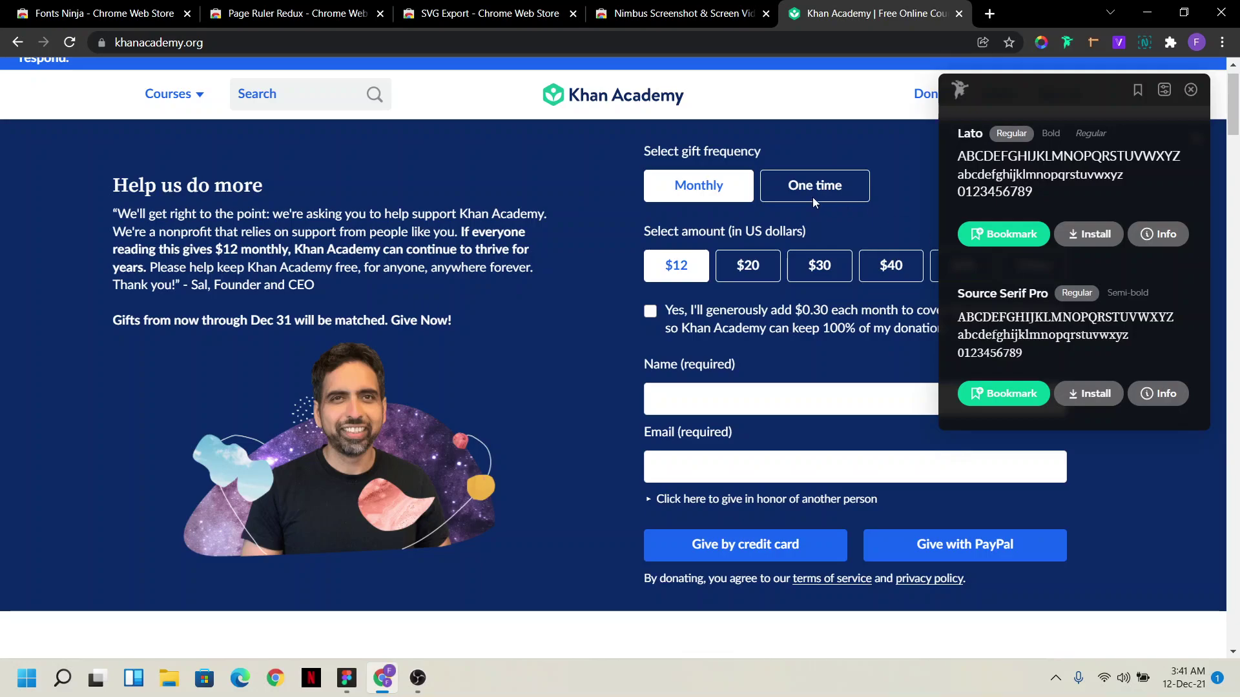
mouse_move(510, 253)
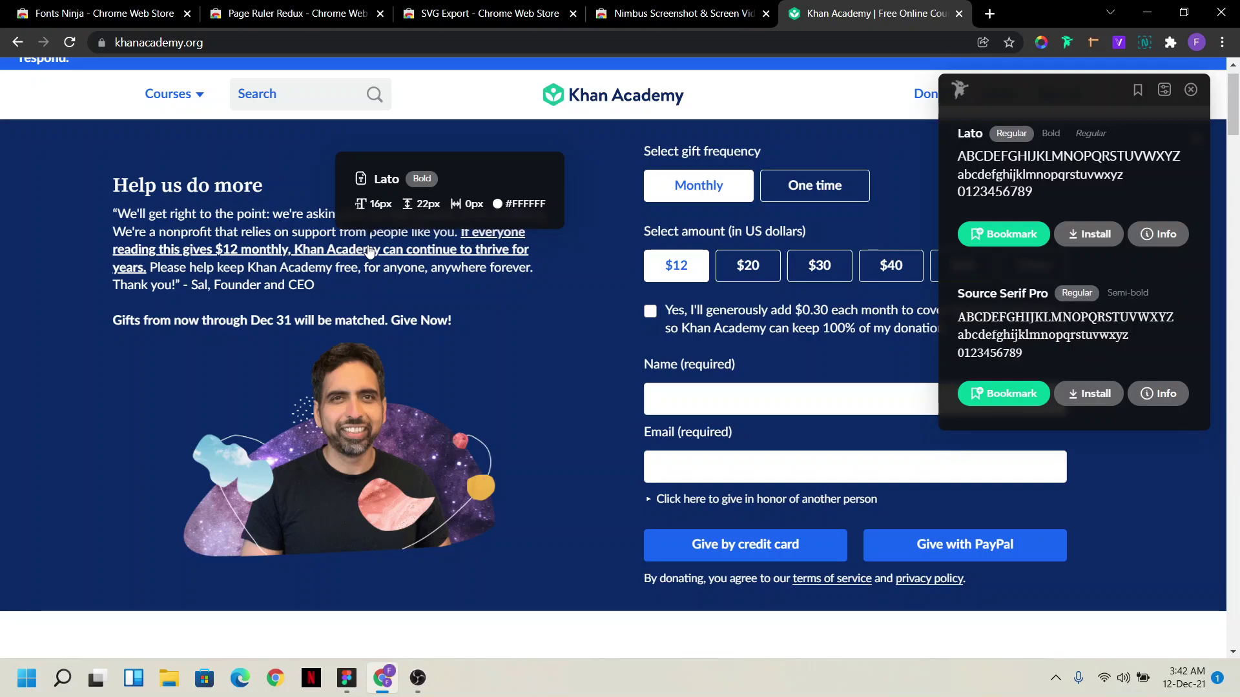
Check the Page Ruler Redux listing, and close both the Fonts Ninja store page and its panel on the Khan Academy page.
left_click(188, 13)
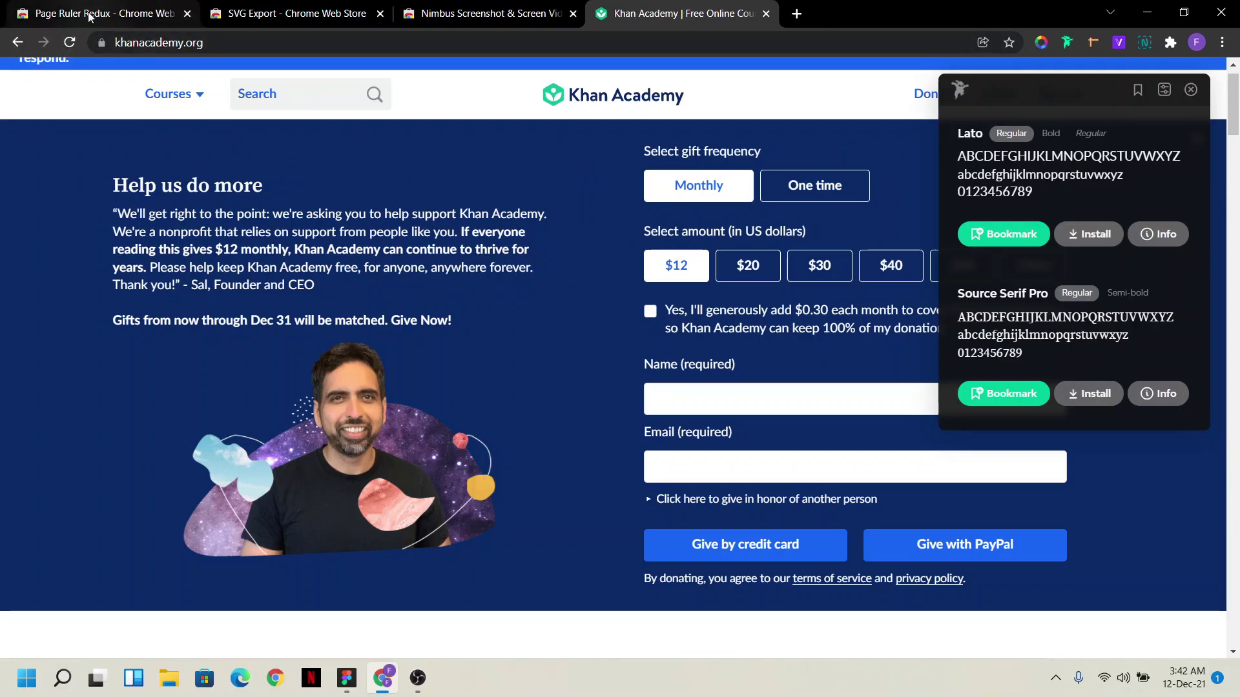
left_click(92, 14)
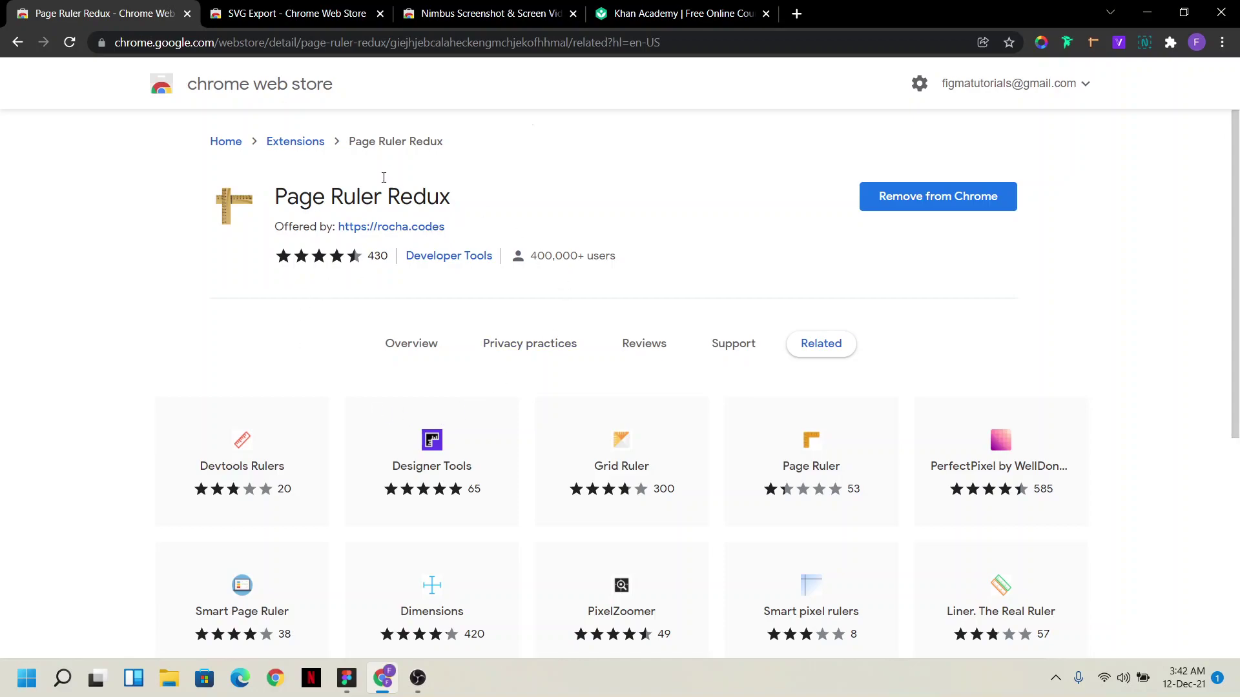
left_click(645, 20)
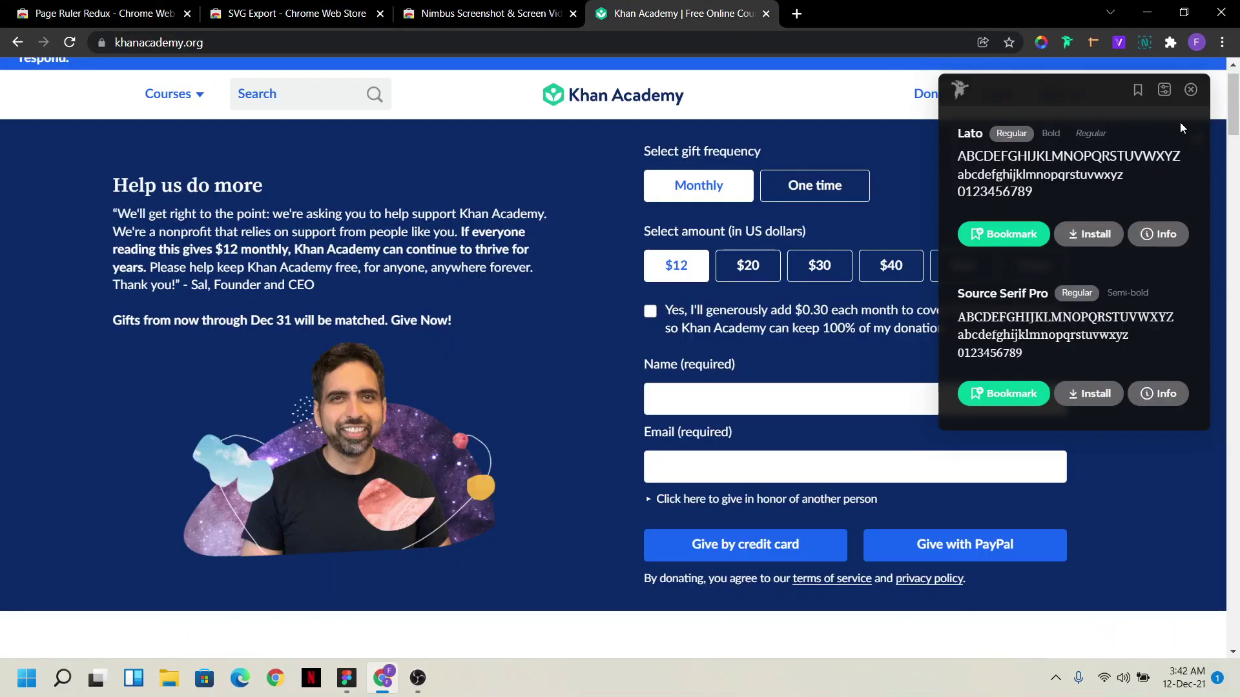
left_click(1190, 90)
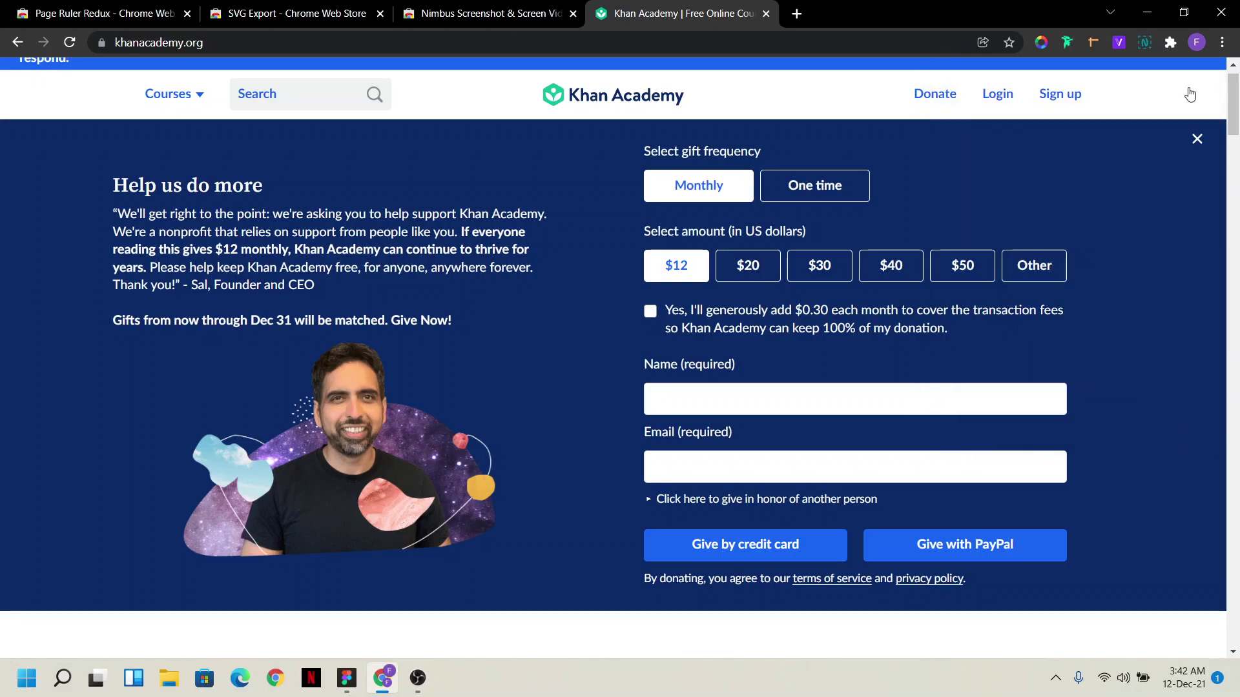
Measure the height of Khan Academy's white header bar with Page Ruler Redux.
left_click(1092, 43)
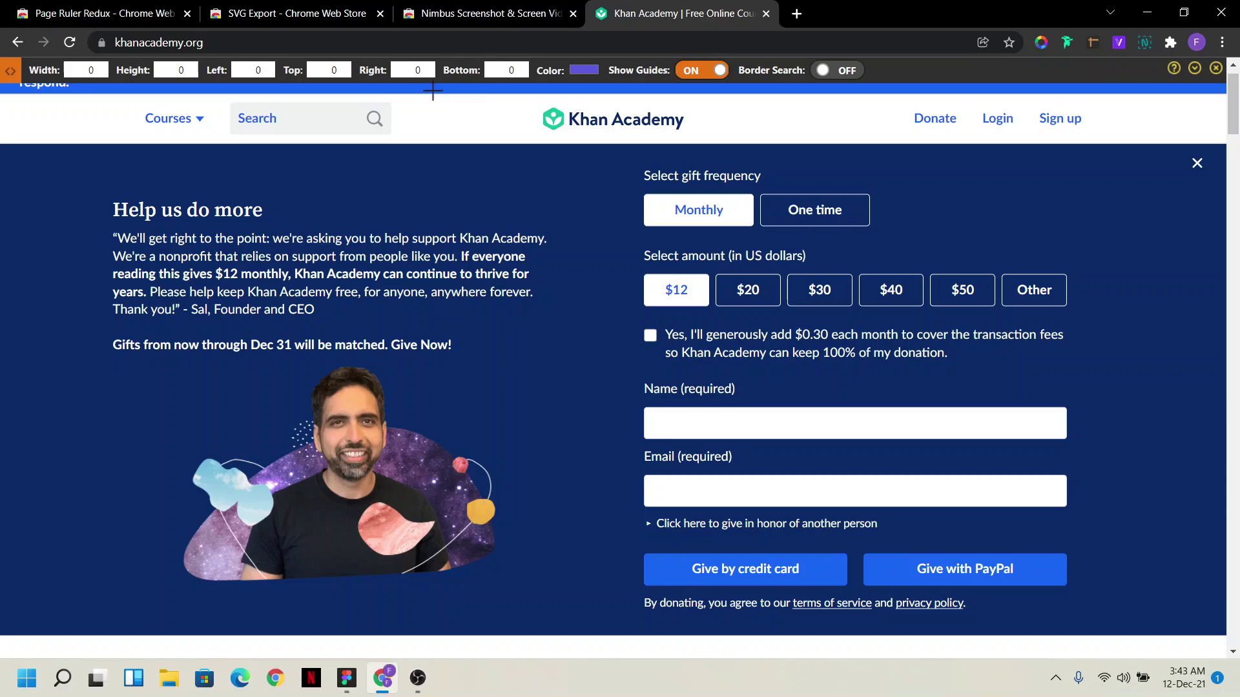
left_click_drag(431, 95, 510, 142)
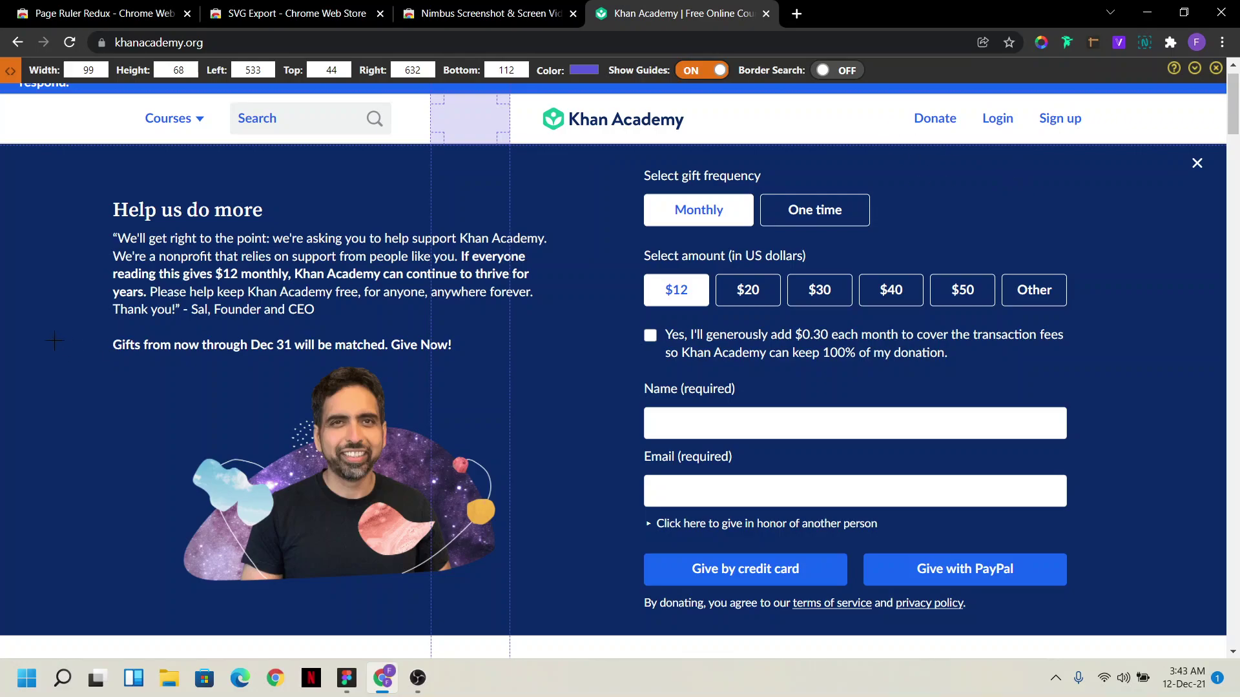
left_click(567, 448)
Measure the gap between the donation section and the students' image, and the spacing beneath the donation terms line.
scroll(652, 497, "down", 4)
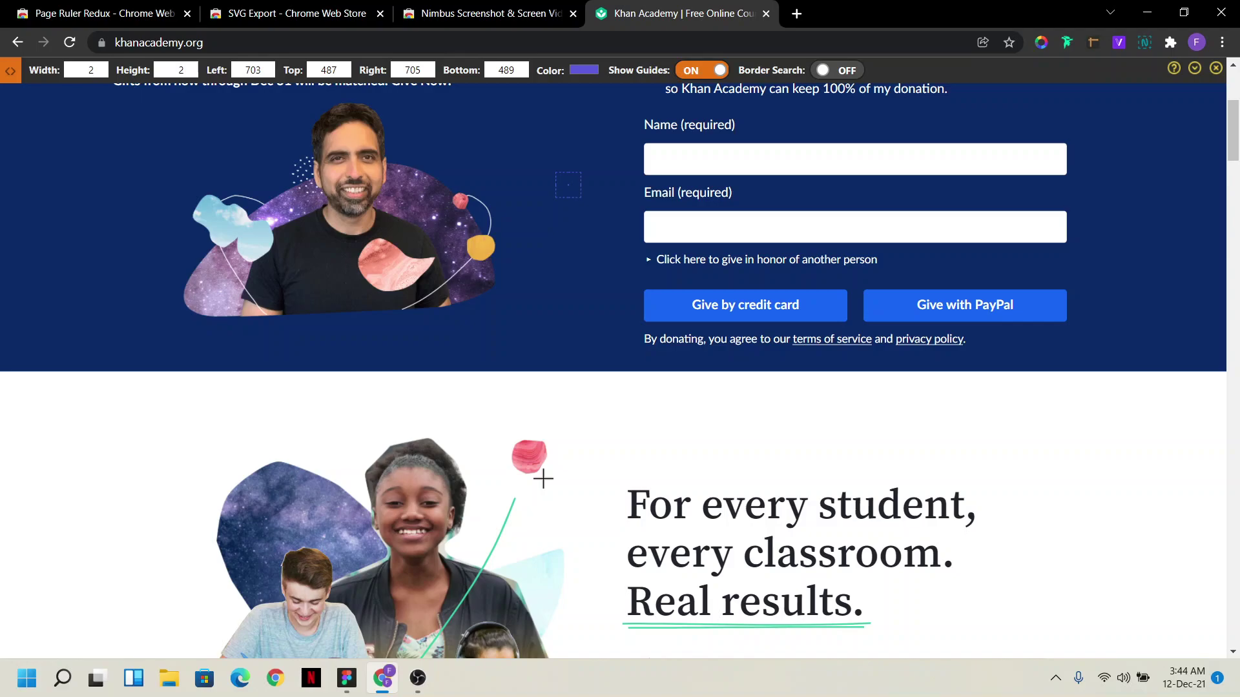
left_click(439, 371)
left_click_drag(439, 370, 579, 437)
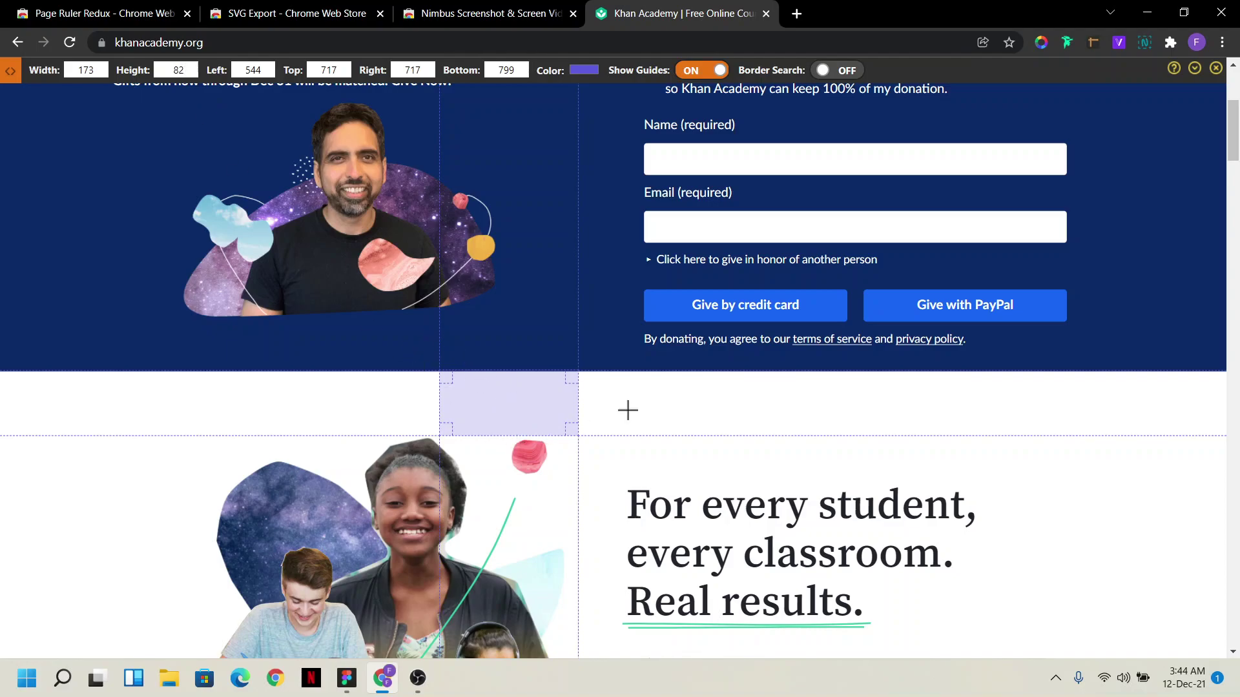
left_click_drag(641, 347, 708, 373)
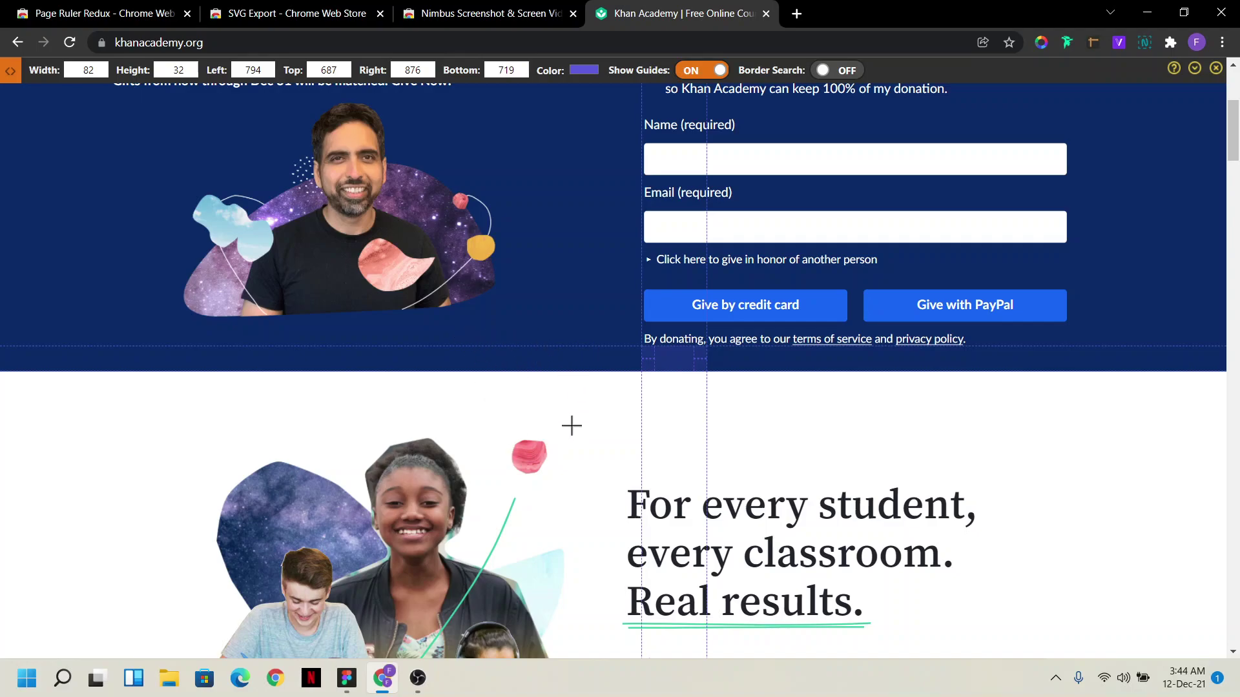
Measure the overall area of the portrait illustration in the donation section.
scroll(789, 457, "down", 6)
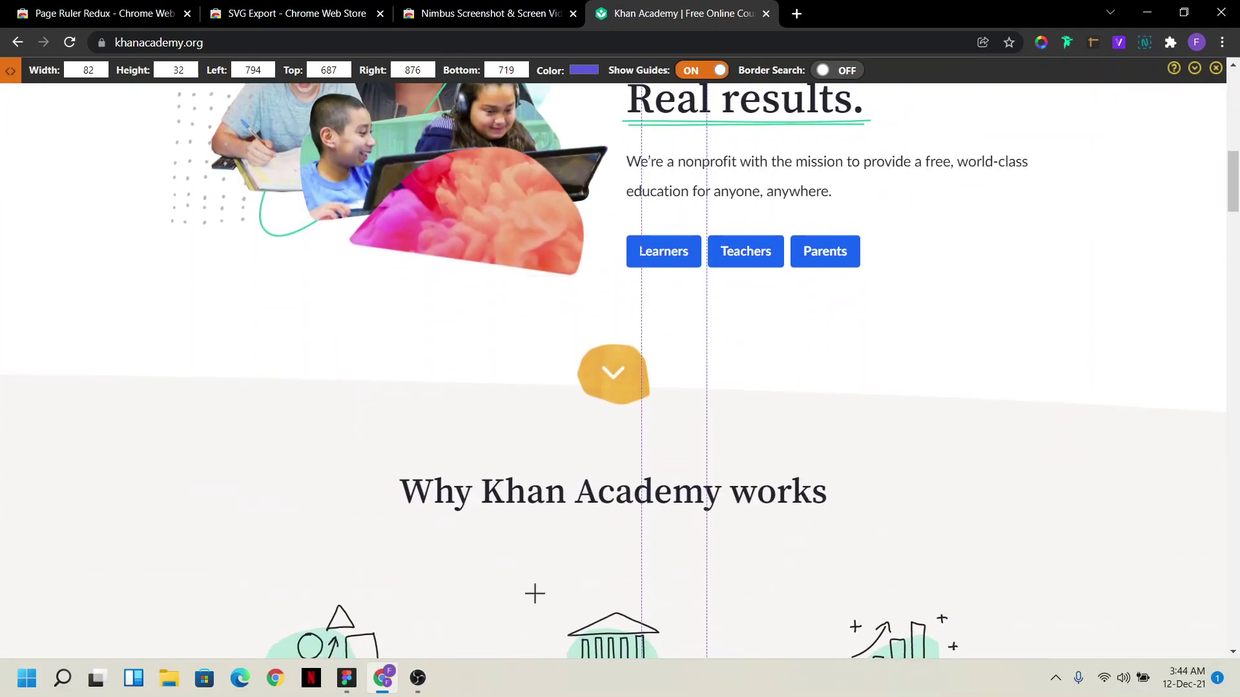
scroll(535, 594, "up", 6)
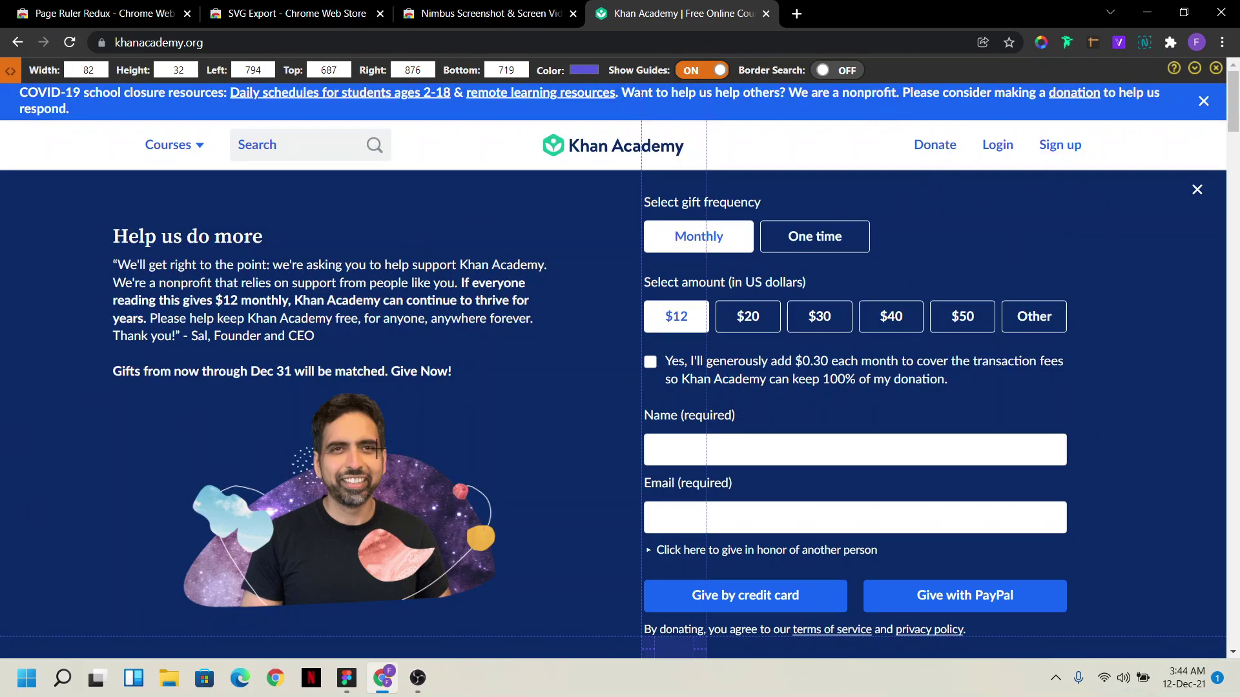
mouse_move(181, 391)
left_mouse_down()
mouse_move(497, 529)
mouse_move(513, 615)
left_mouse_up()
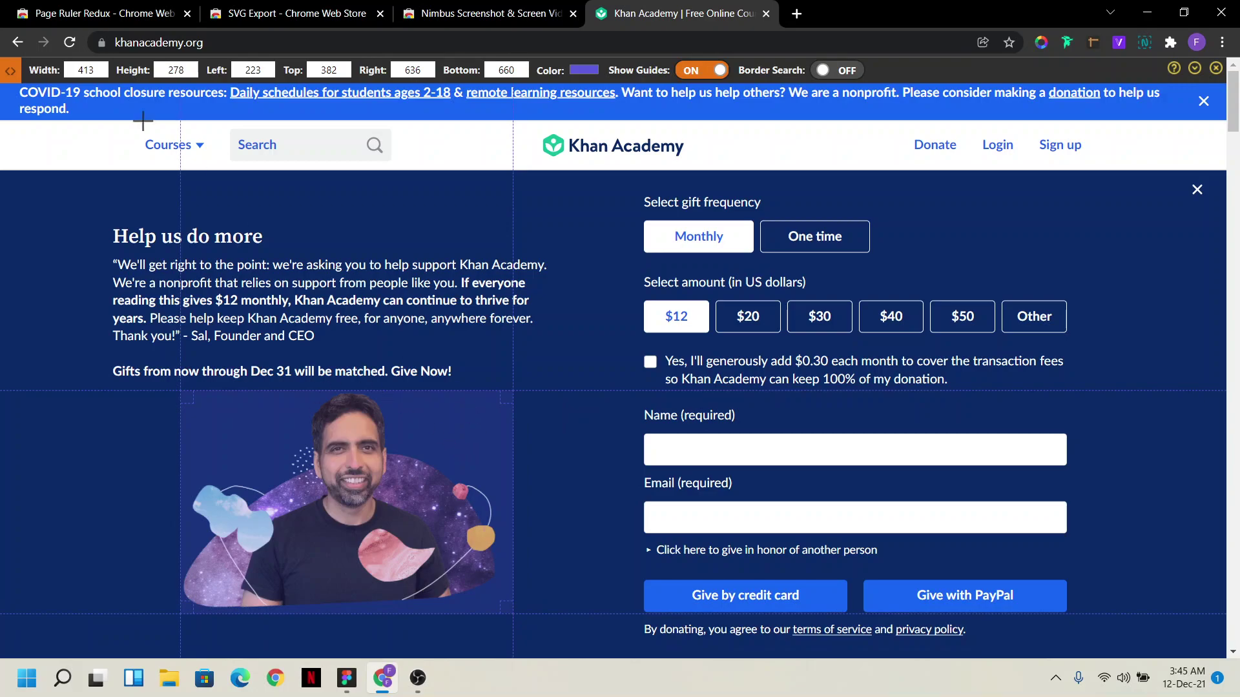
Close the Page Ruler Redux store page, view the SVG Export listing and return to the Khan Academy page.
left_click(130, 16)
left_click(187, 14)
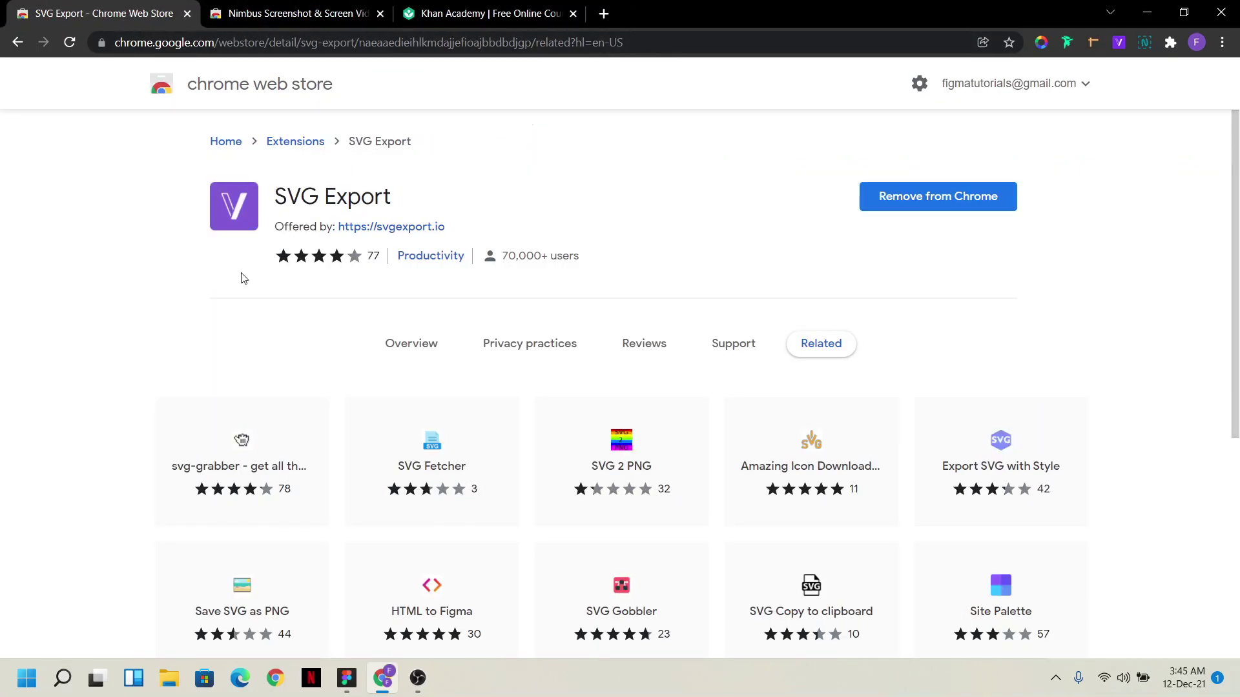
mouse_move(307, 256)
left_click(494, 14)
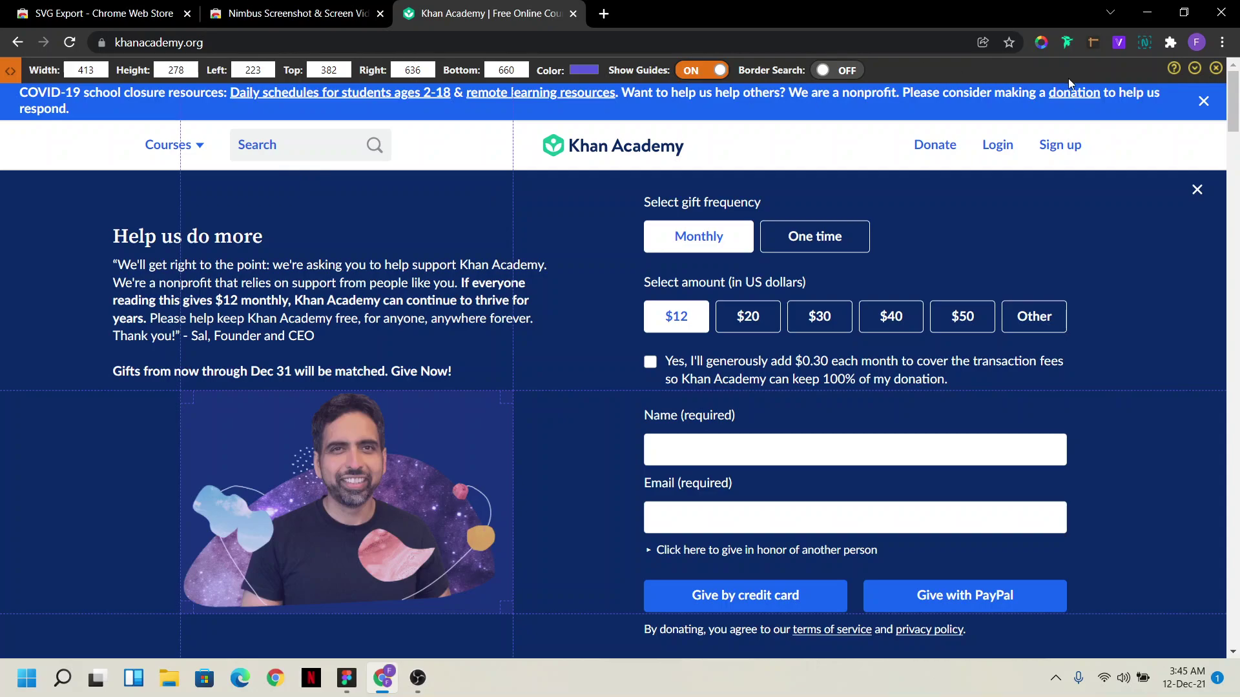
Close the Page Ruler Redux toolbar and extract the Khan Academy page's vector graphics with SVG Export.
left_click(1216, 69)
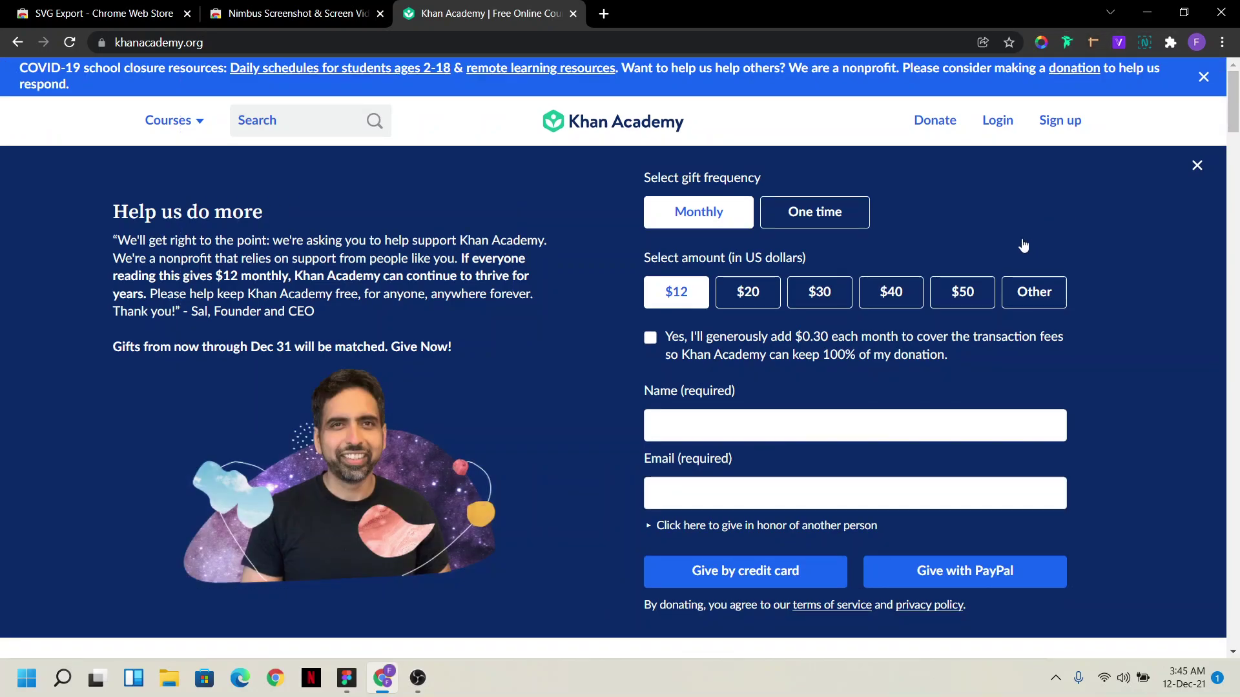
left_click(1120, 42)
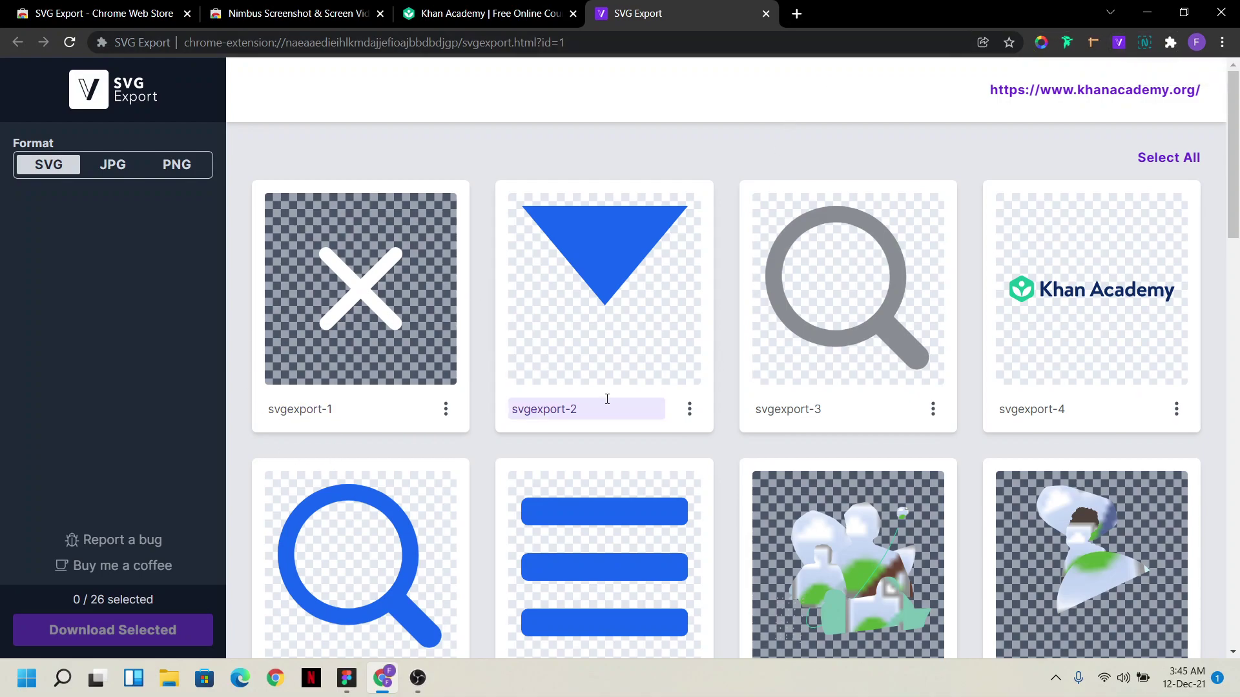
scroll(607, 399, "down", 1)
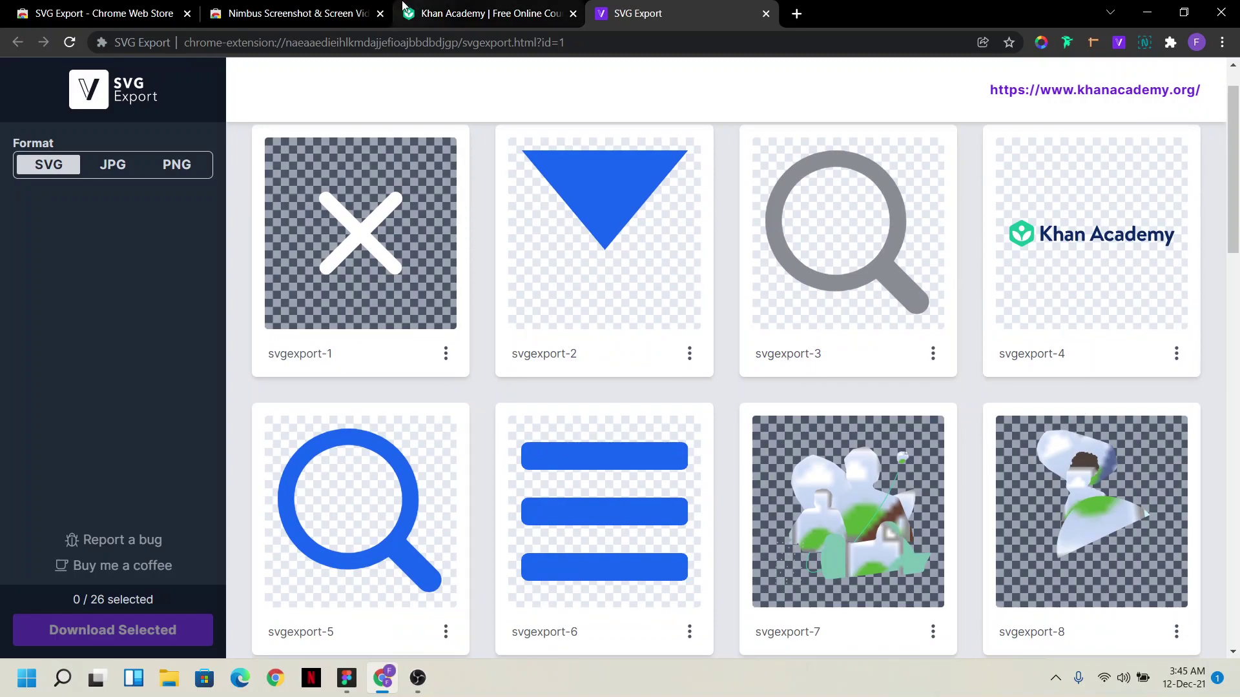
Compare the graphics on the Khan Academy page with those collected in the SVG Export results.
left_click(449, 17)
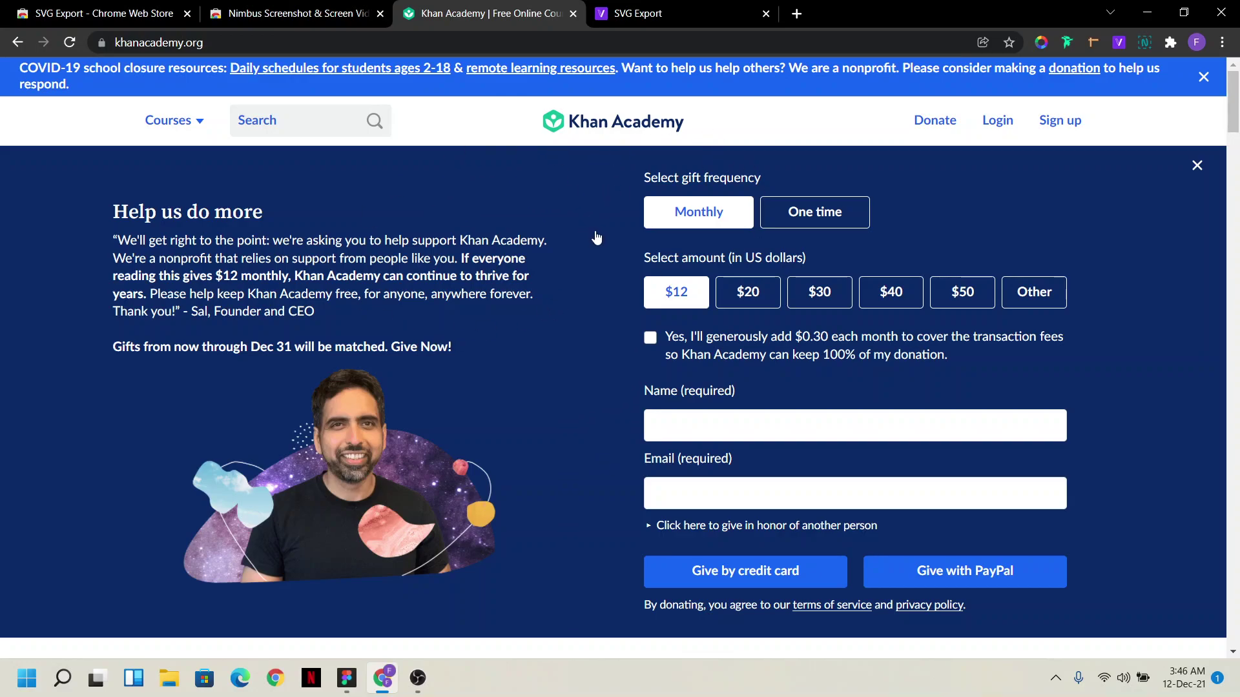
scroll(597, 238, "down", 1)
scroll(595, 238, "down", 4)
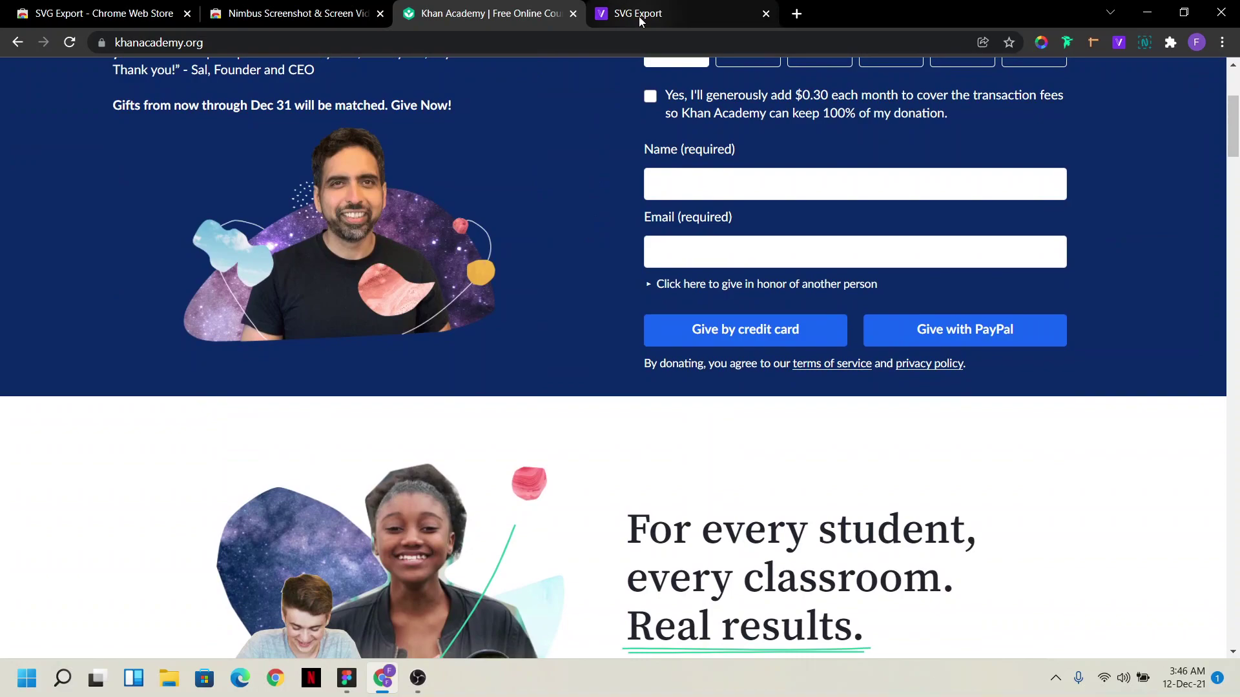
left_click(638, 16)
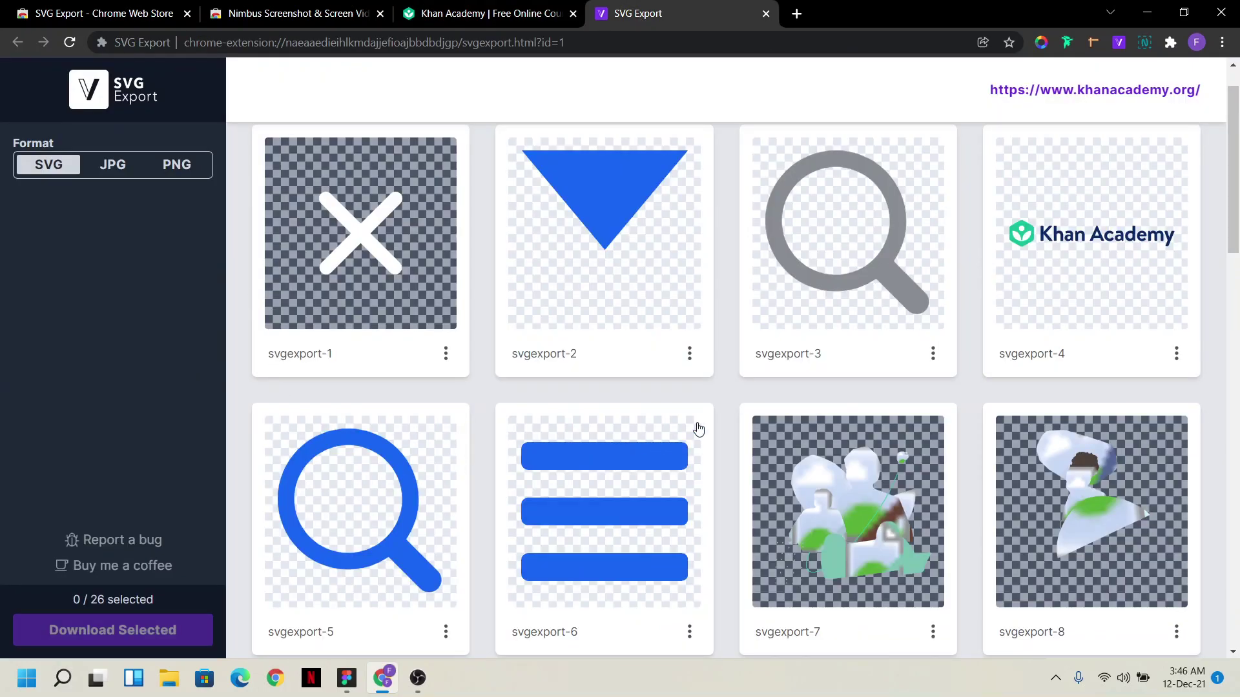
scroll(583, 449, "down", 1)
scroll(442, 277, "up", 1)
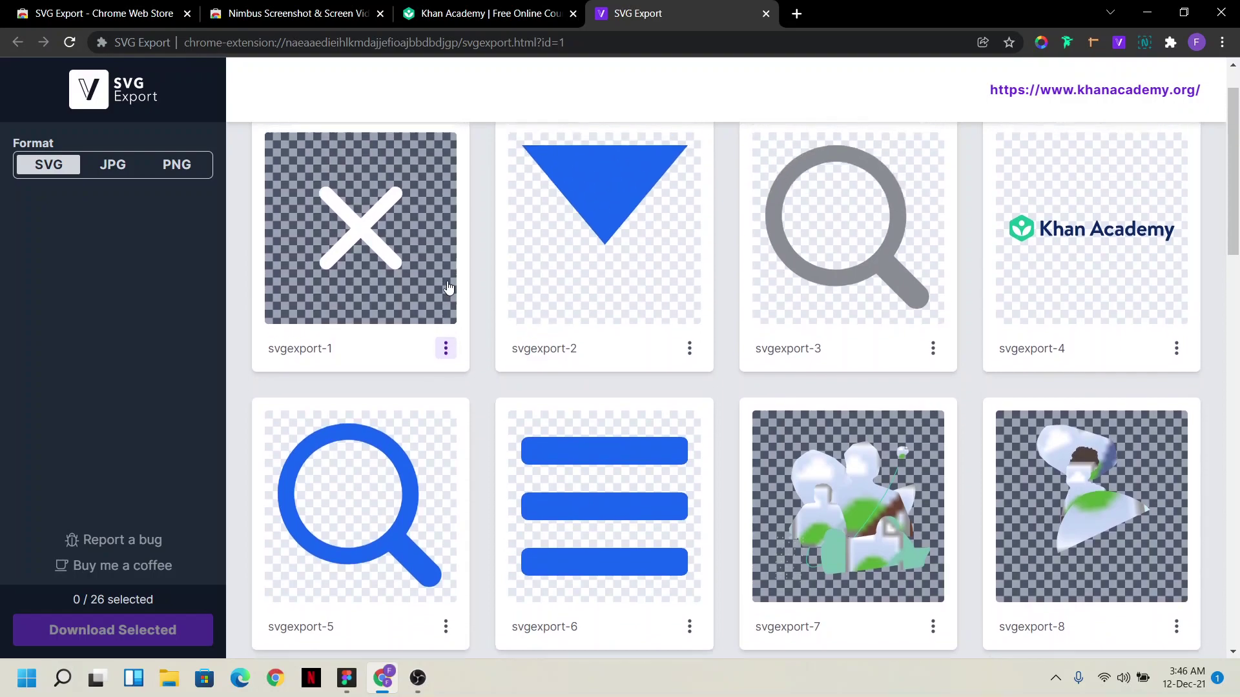
Examine the name, size and Figma copy options for svgexport-1, the white cross, and close them.
left_click(445, 361)
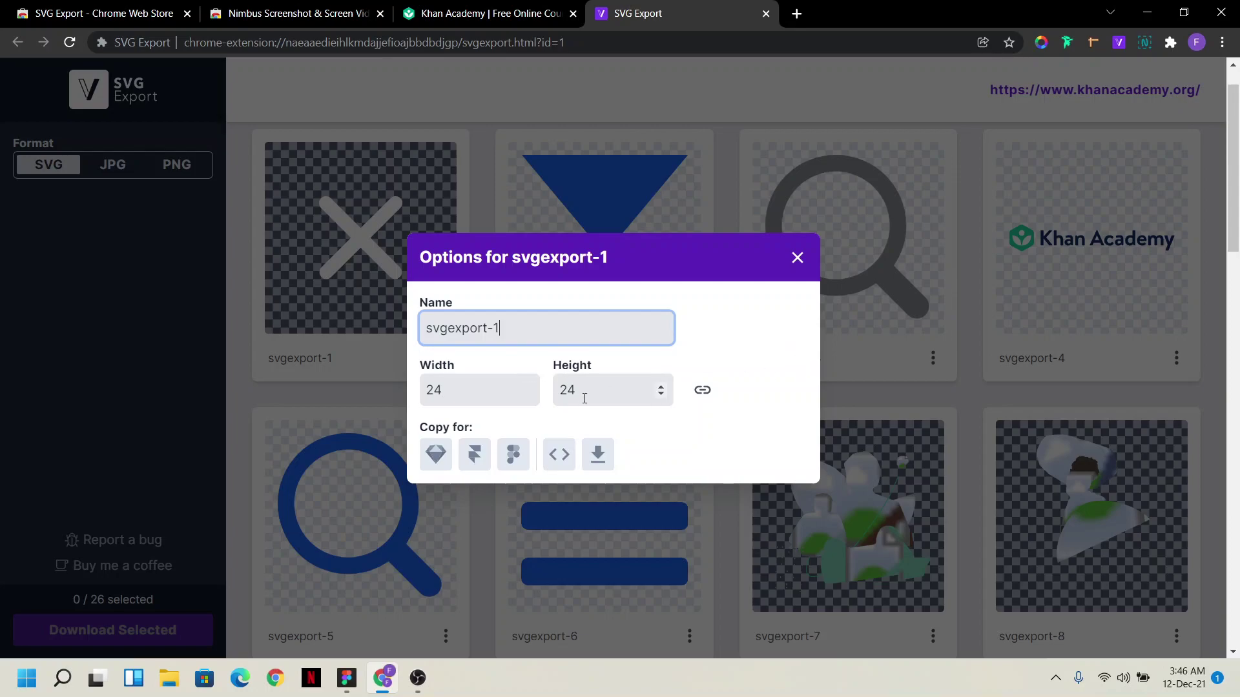
left_click(798, 268)
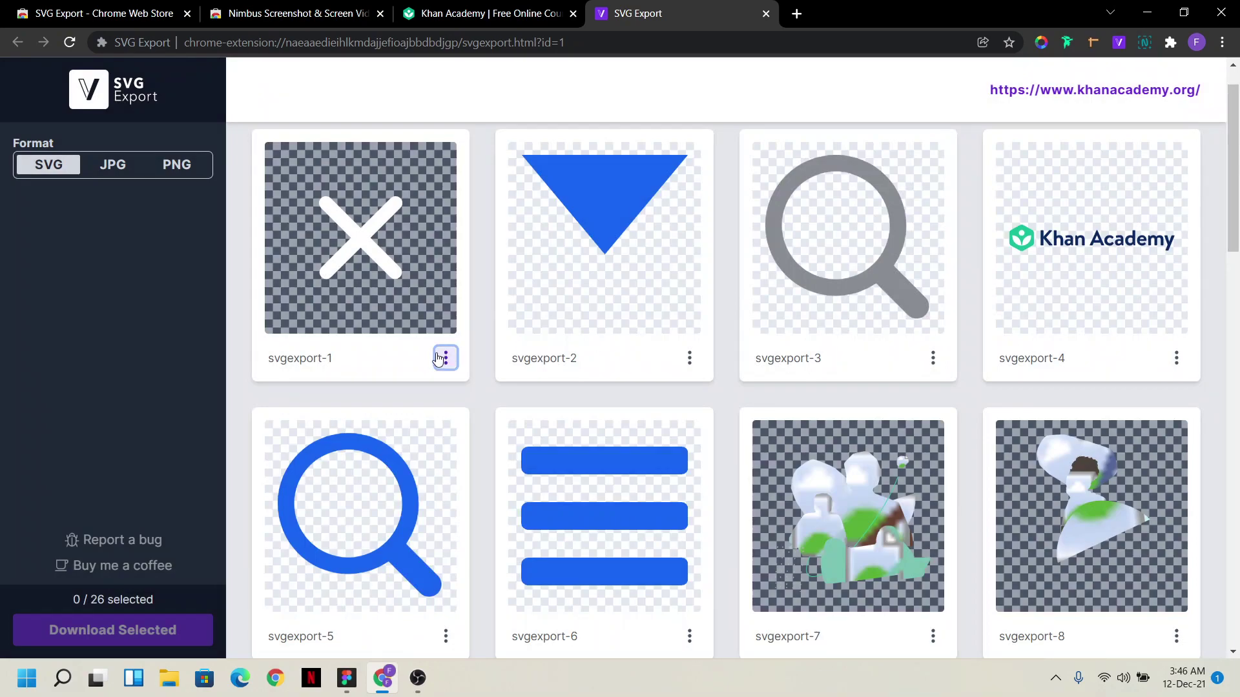
left_click(446, 358)
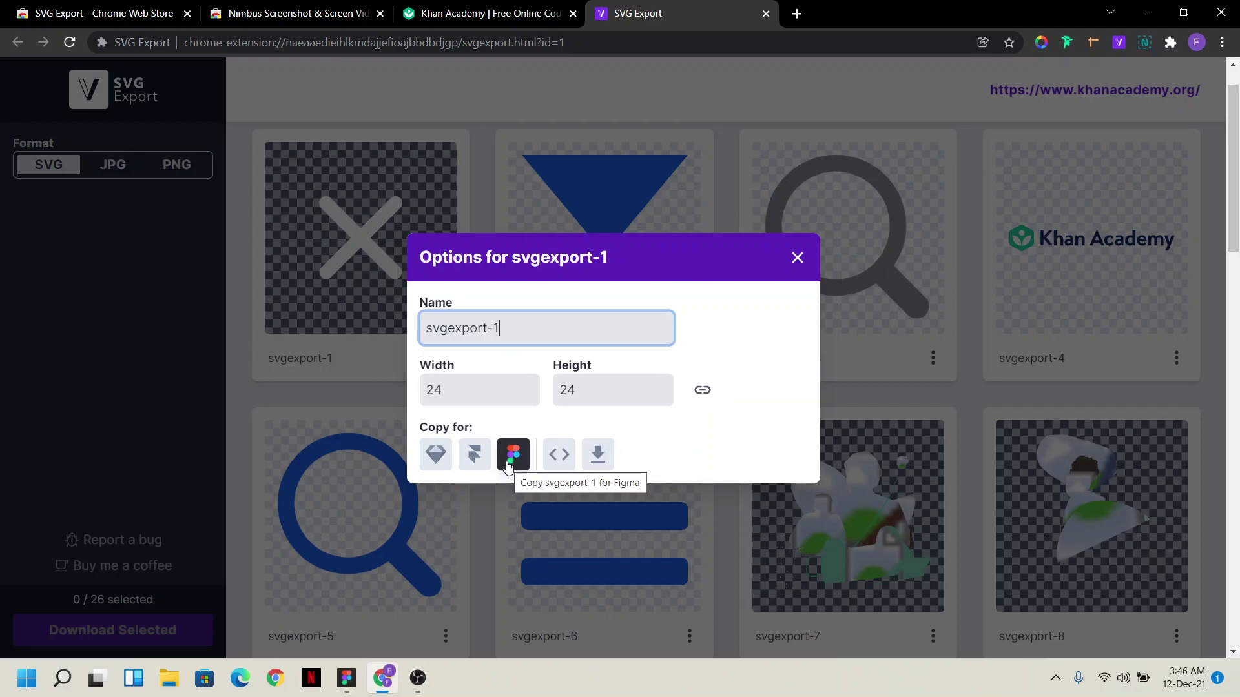
left_click(797, 258)
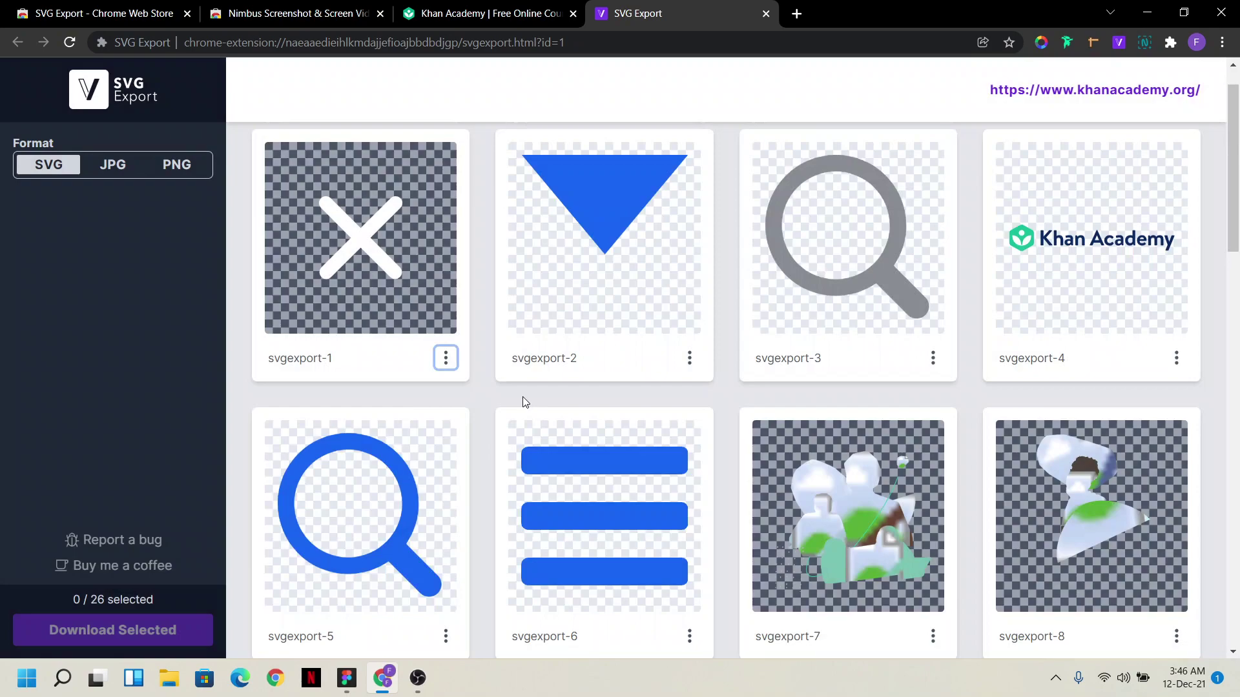
Look through the remaining graphics in the SVG Export results, down to svgexport-24.
scroll(850, 415, "down", 2)
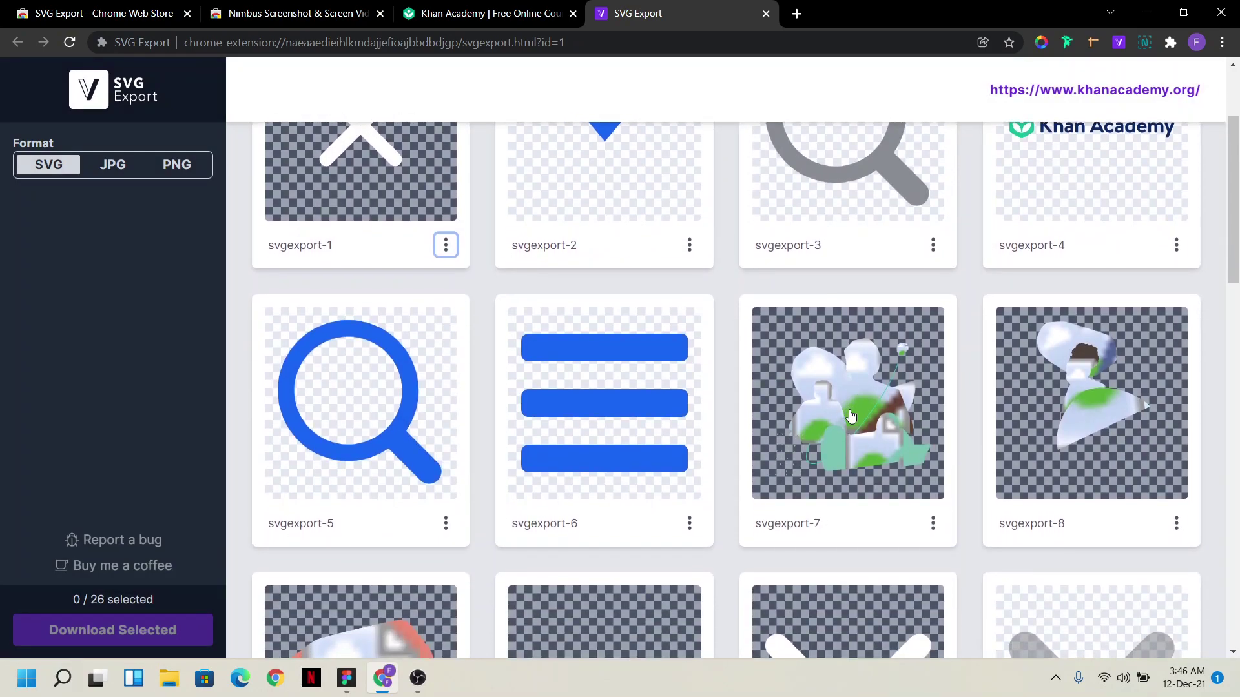
scroll(850, 416, "down", 4)
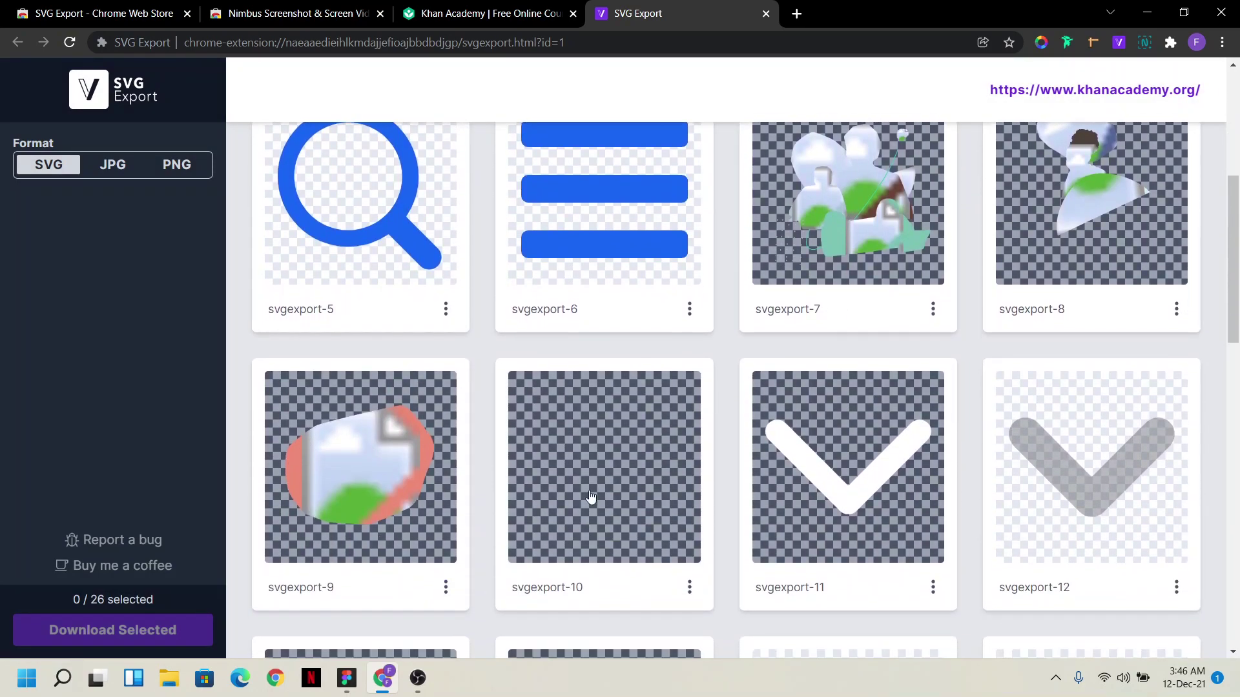
scroll(545, 616, "down", 8)
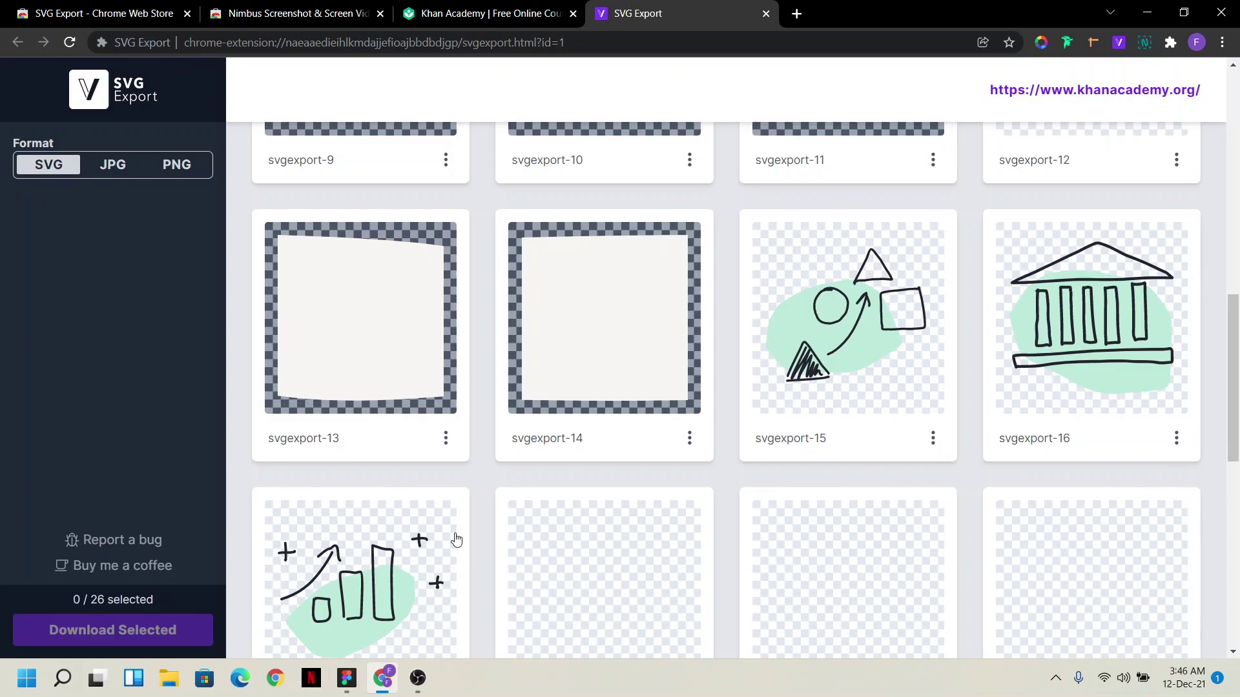
scroll(707, 516, "down", 2)
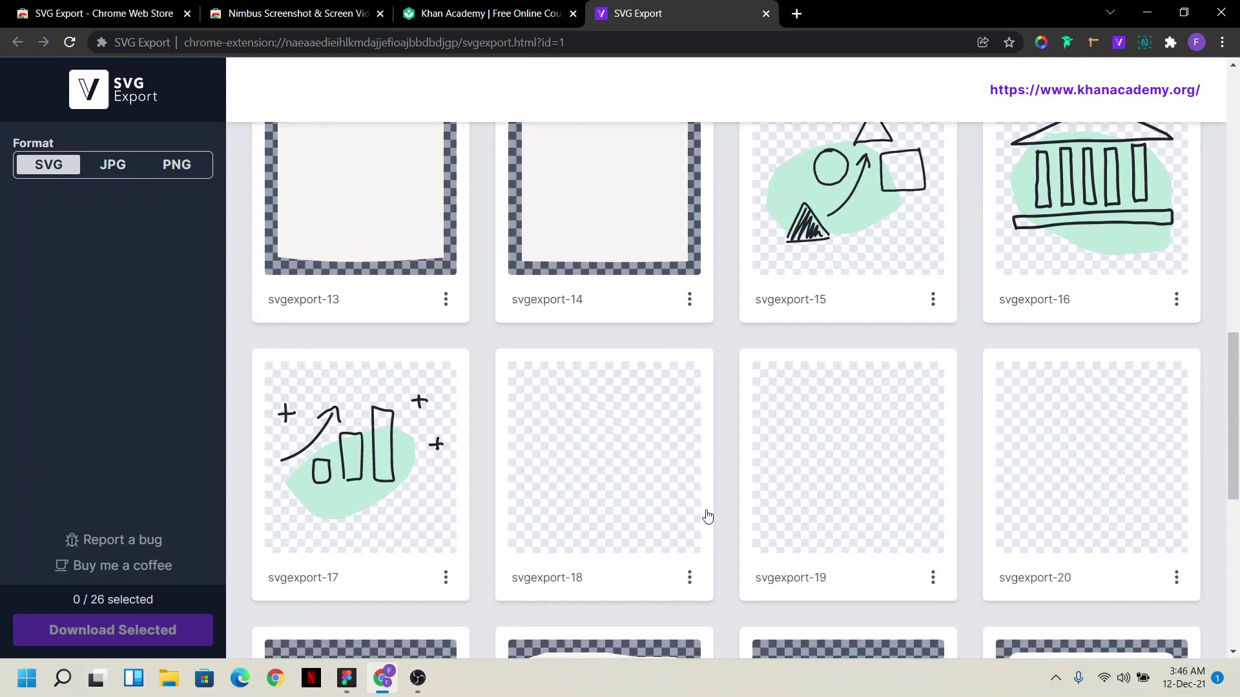
scroll(708, 516, "down", 4)
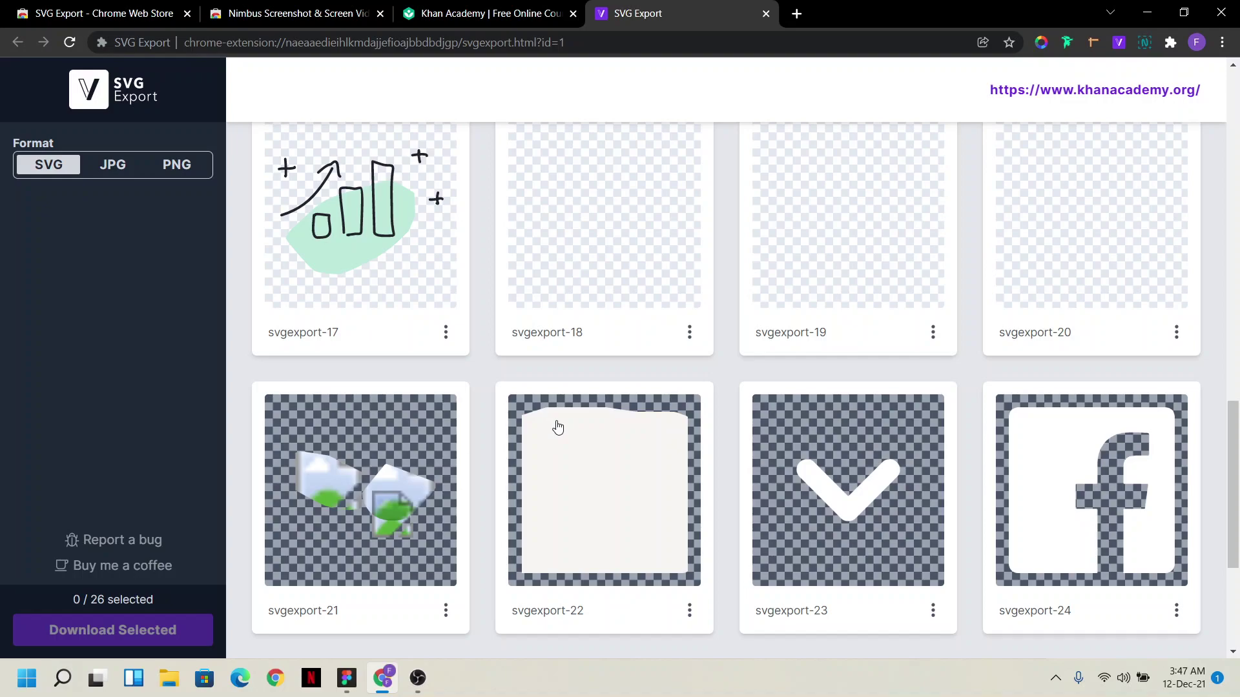
Close both SVG Export pages, view the Nimbus store listing and return to the top of the Khan Academy page.
left_click(187, 15)
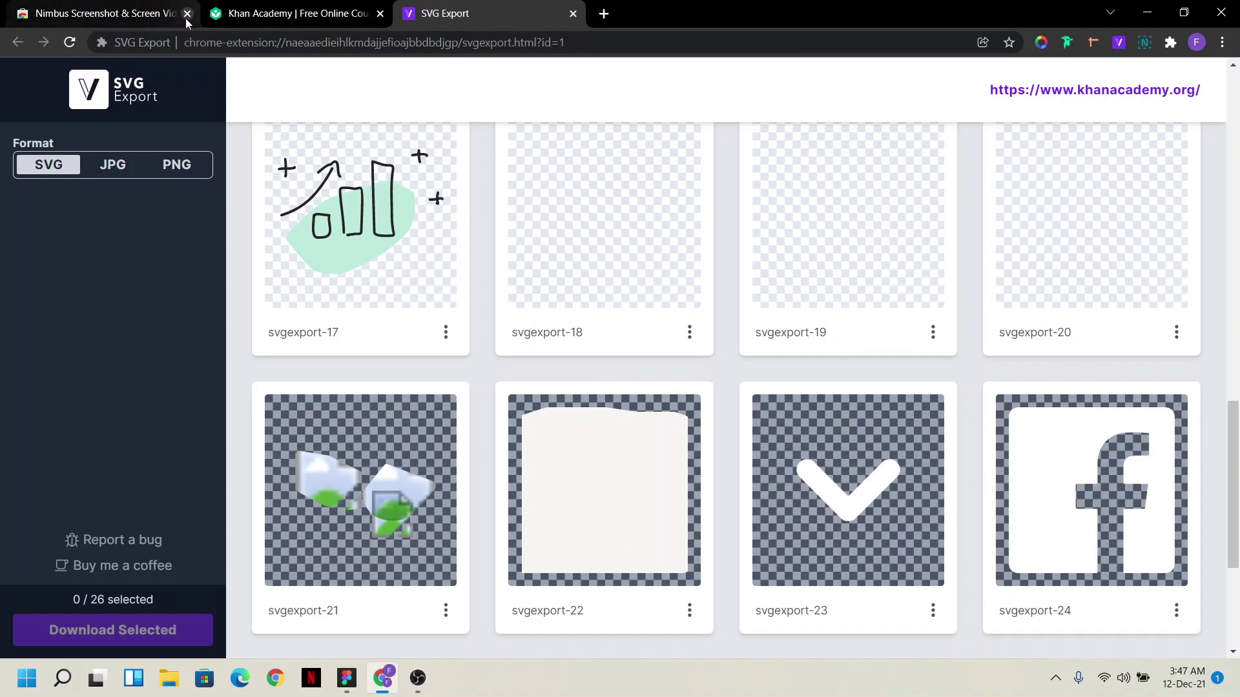
left_click(92, 11)
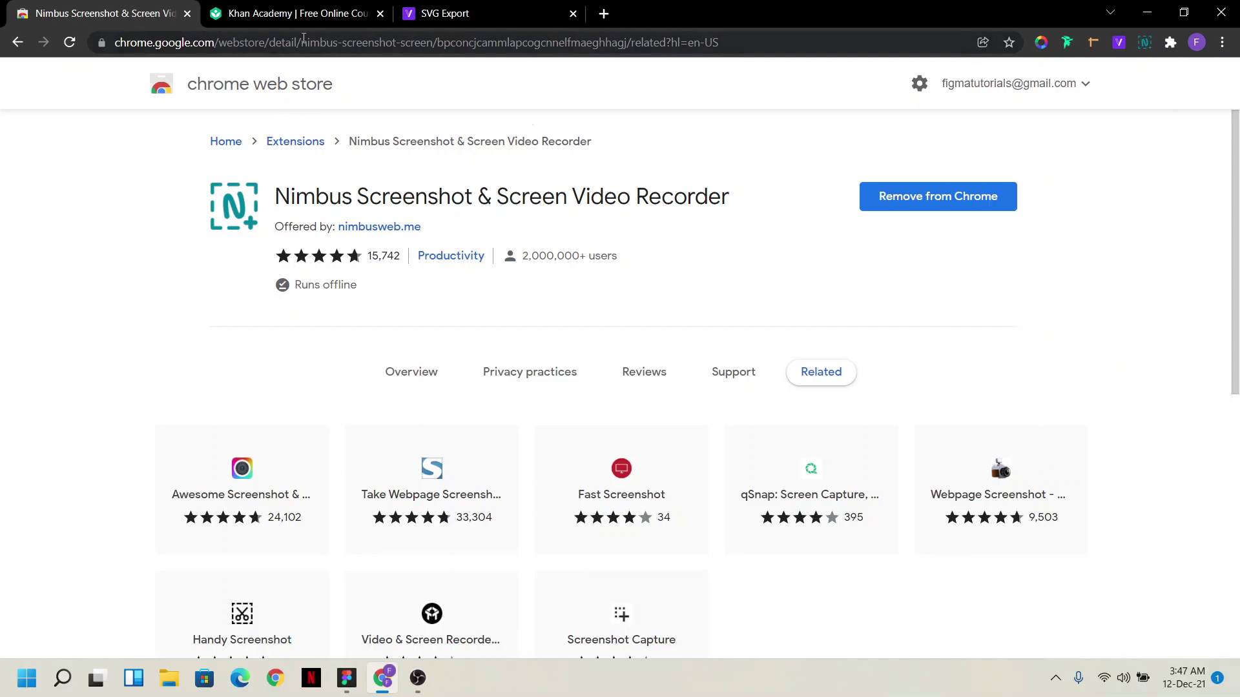
left_click(573, 15)
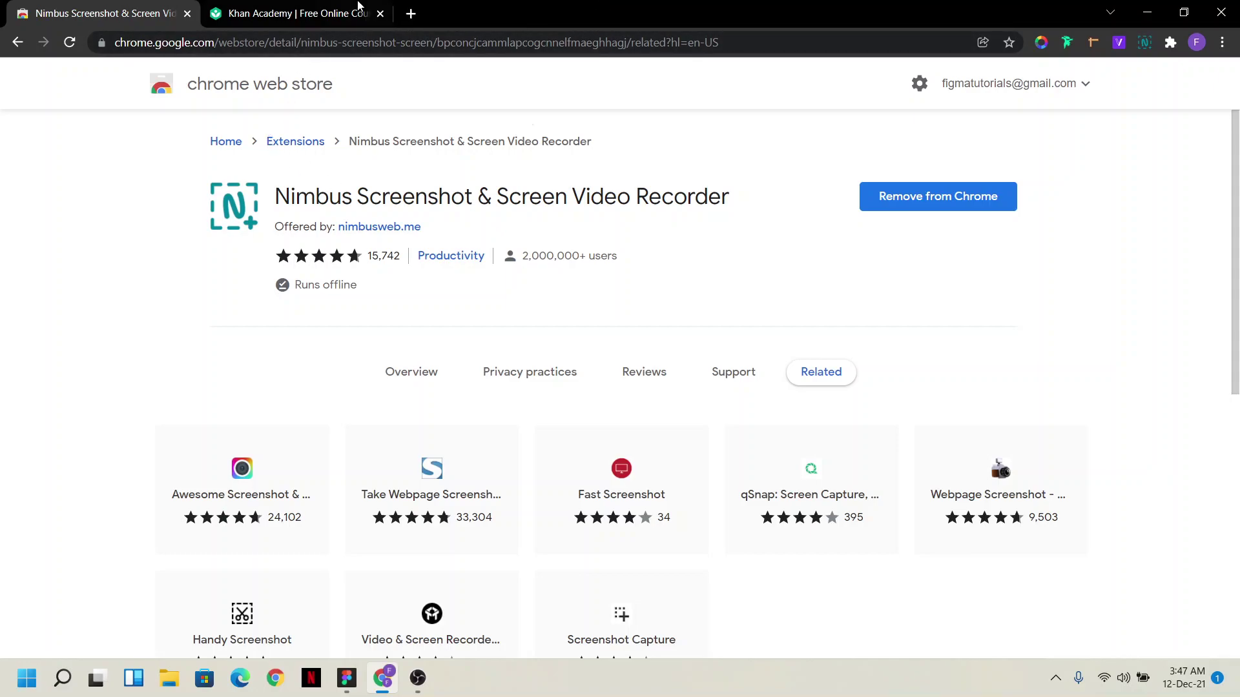
left_click(292, 13)
scroll(313, 465, "up", 4)
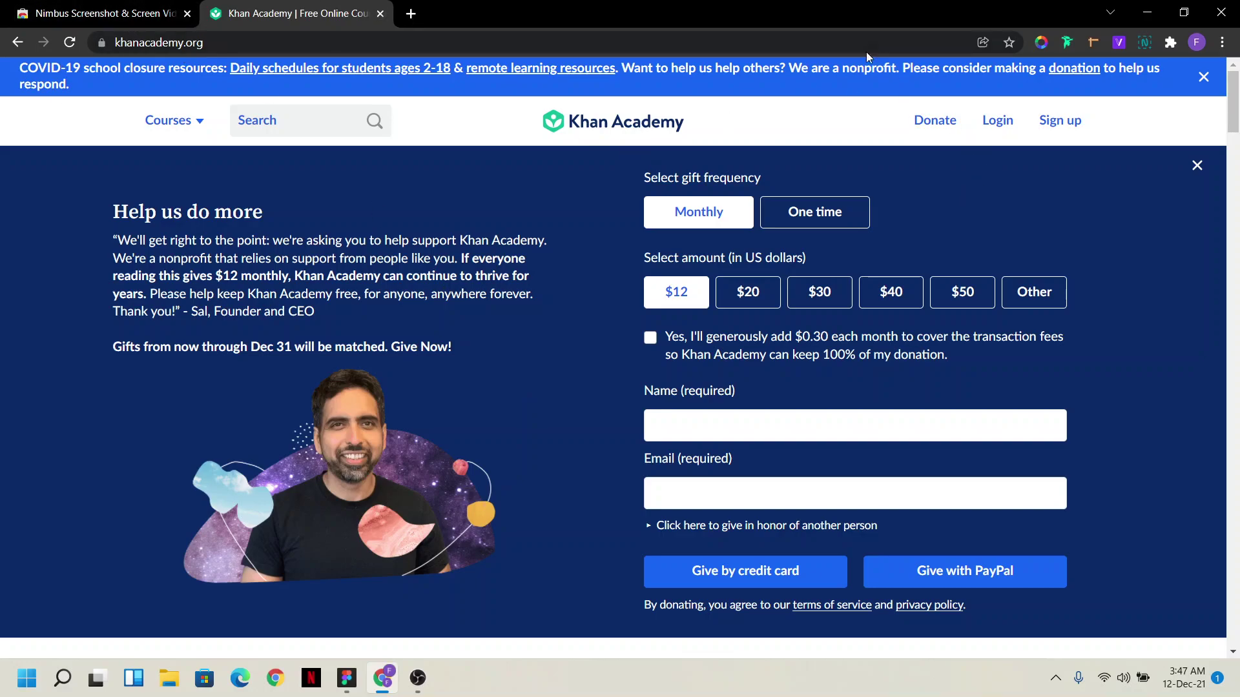
Capture the "Help us do more" text and portrait as a fragment with Nimbus and open it for editing.
left_click(1145, 43)
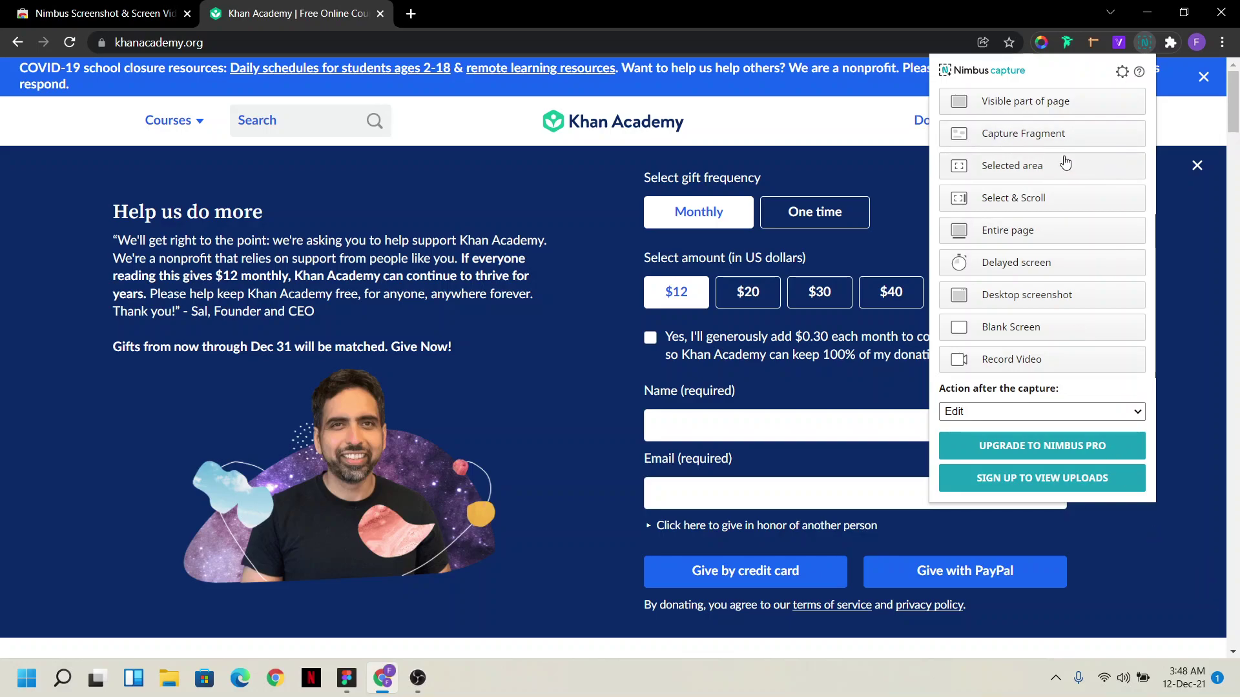
left_click(1046, 133)
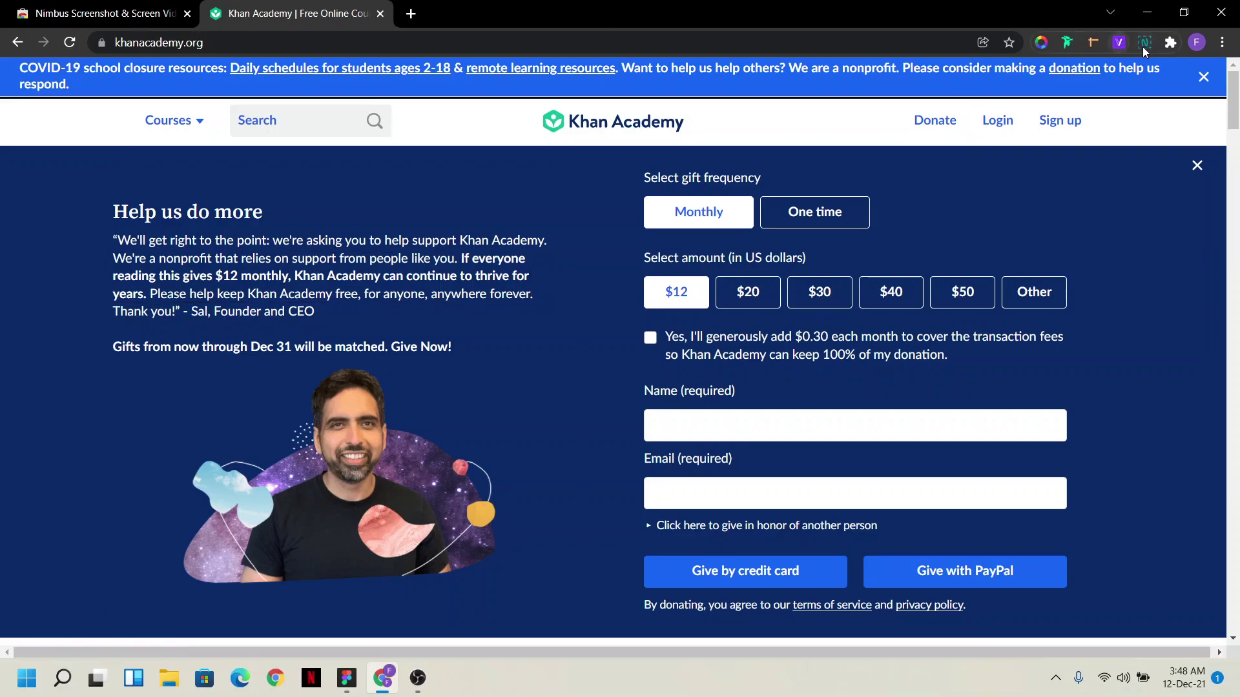
left_click(1145, 43)
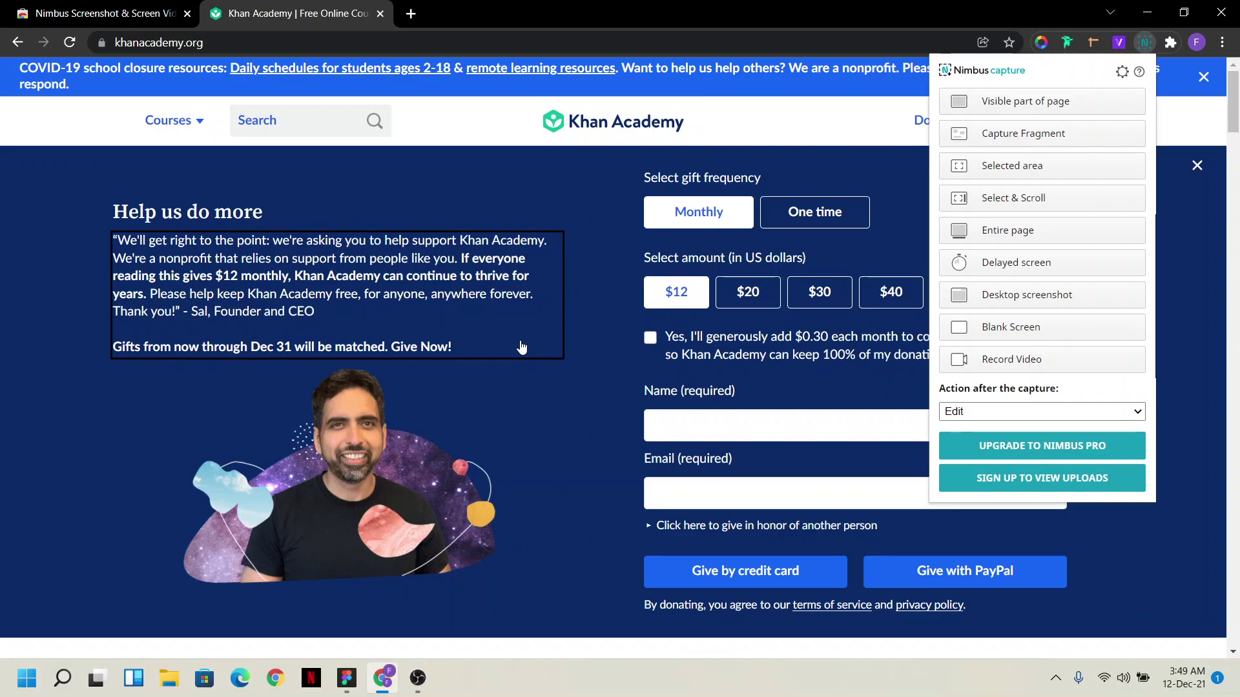
left_click(1013, 146)
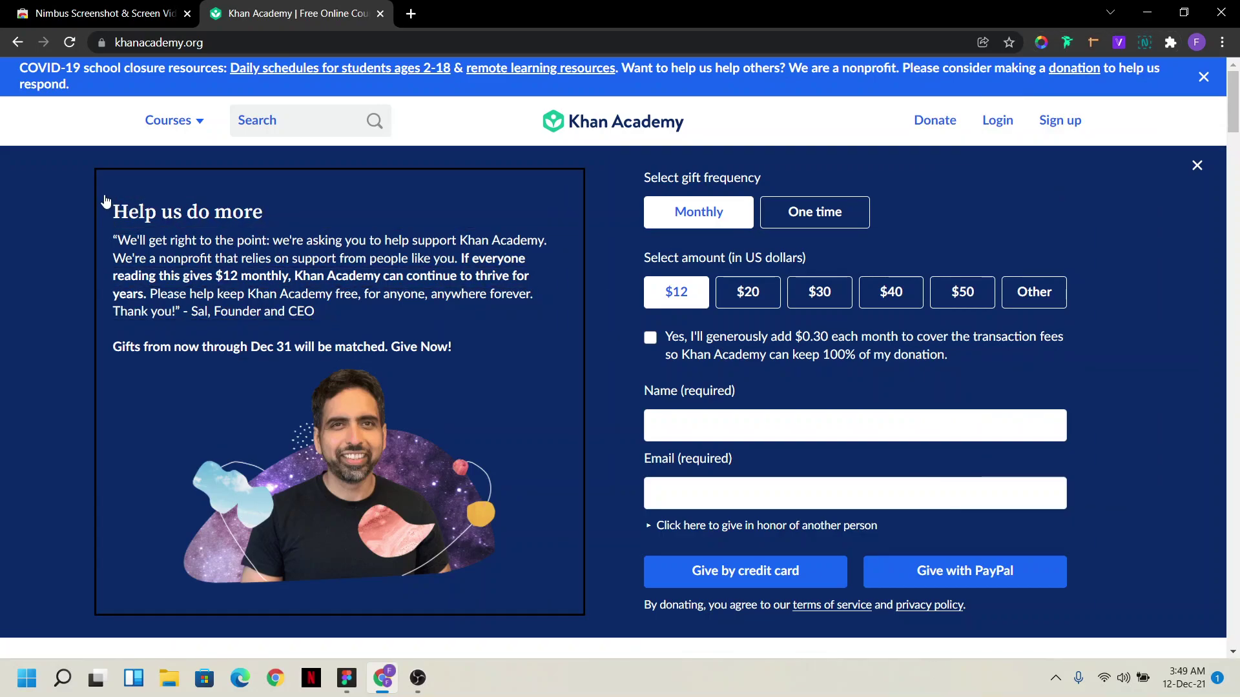
left_click_drag(111, 194, 525, 445)
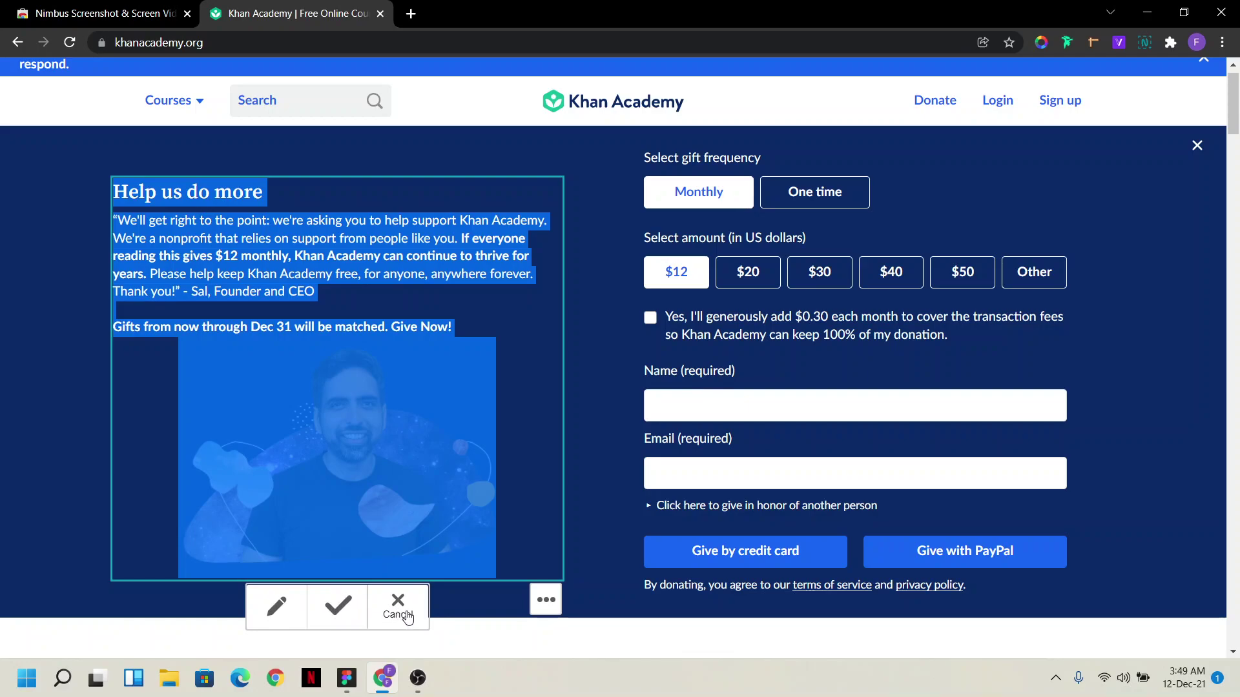
left_click(265, 603)
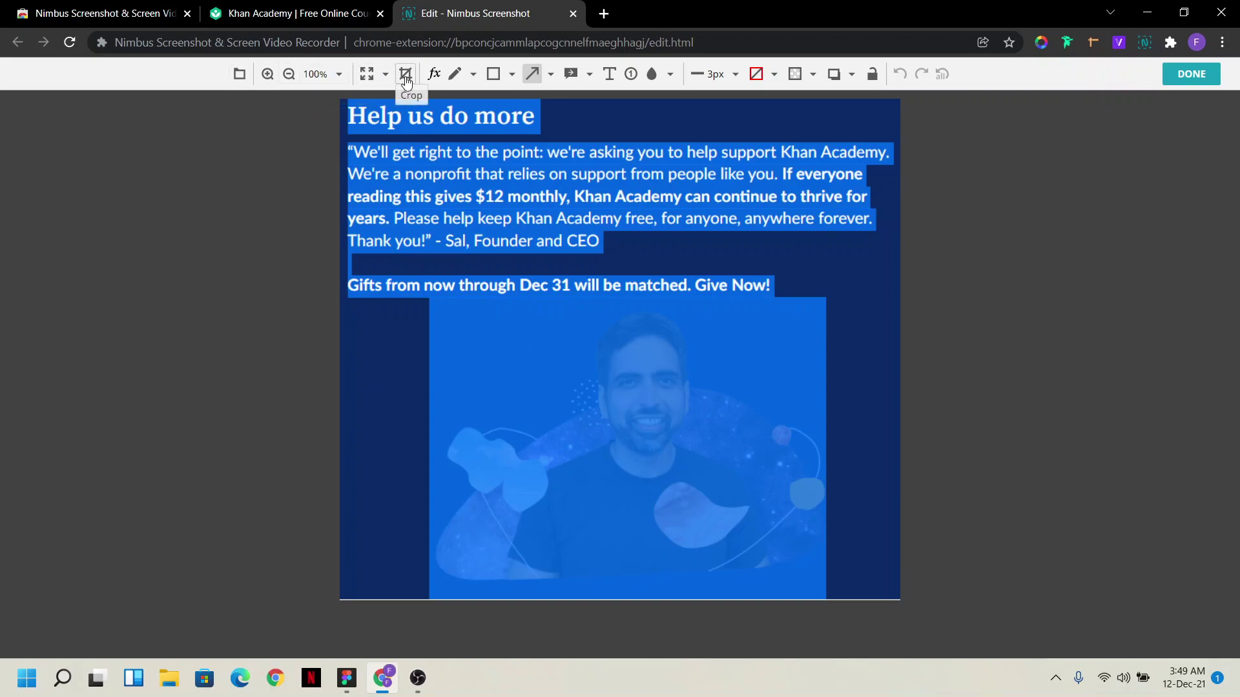
Annotate the captured screenshot with a red freehand circle, a rectangle and an arrow across the portrait.
left_click(460, 75)
mouse_move(556, 150)
left_mouse_down()
mouse_move(473, 191)
mouse_move(674, 192)
mouse_move(486, 227)
left_mouse_up()
left_click(504, 77)
mouse_move(651, 159)
left_mouse_down()
mouse_move(777, 223)
mouse_move(820, 357)
left_mouse_up()
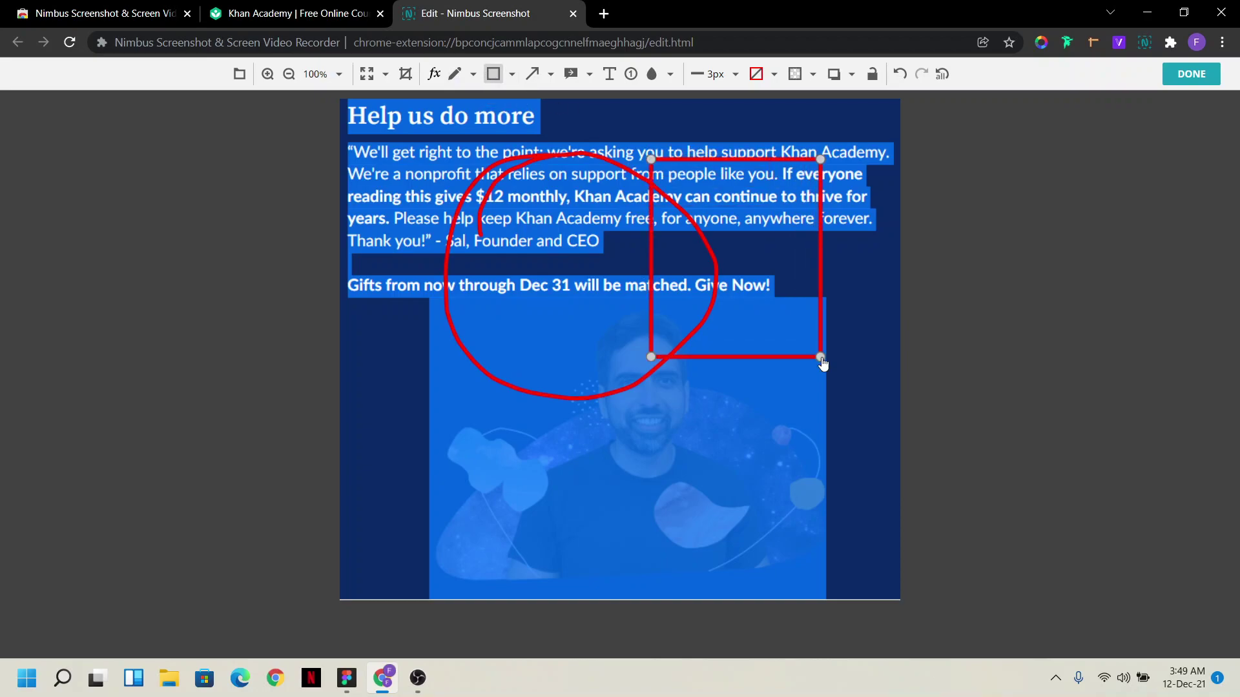
left_click(534, 75)
mouse_move(415, 528)
left_mouse_down()
mouse_move(641, 386)
mouse_move(681, 475)
mouse_move(702, 458)
left_mouse_up()
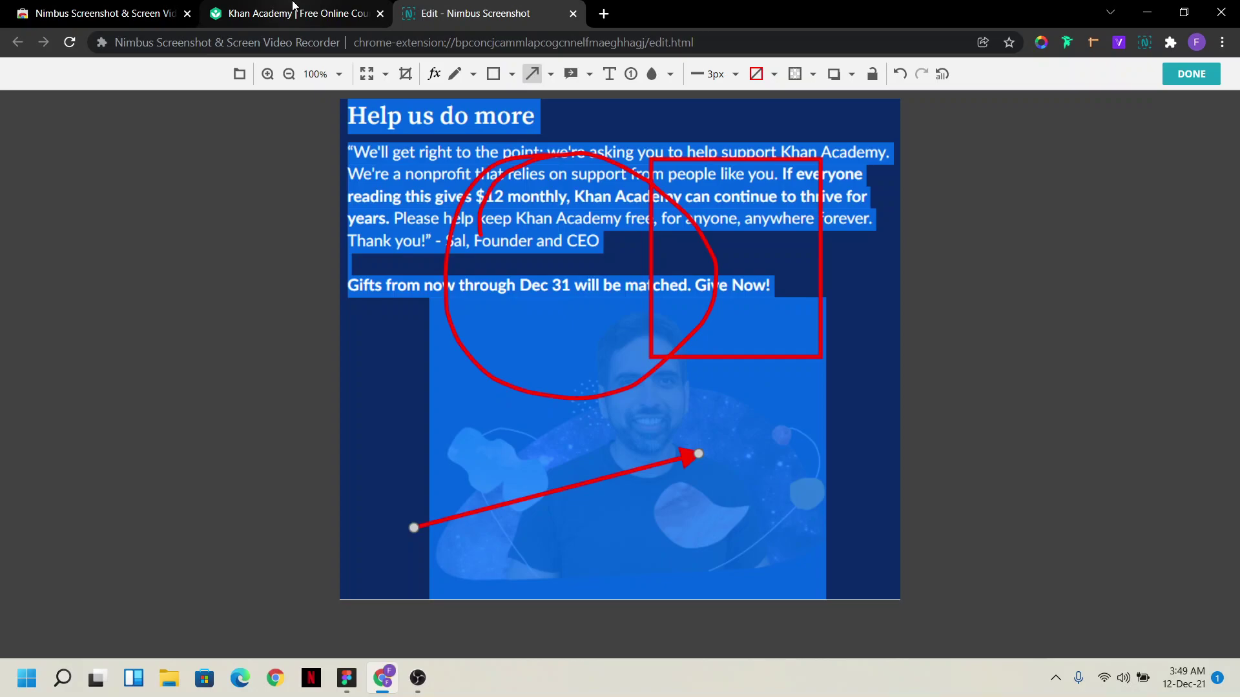
Revisit the Khan Academy page and the Nimbus store listing, and open Chrome's settings.
left_click(265, 16)
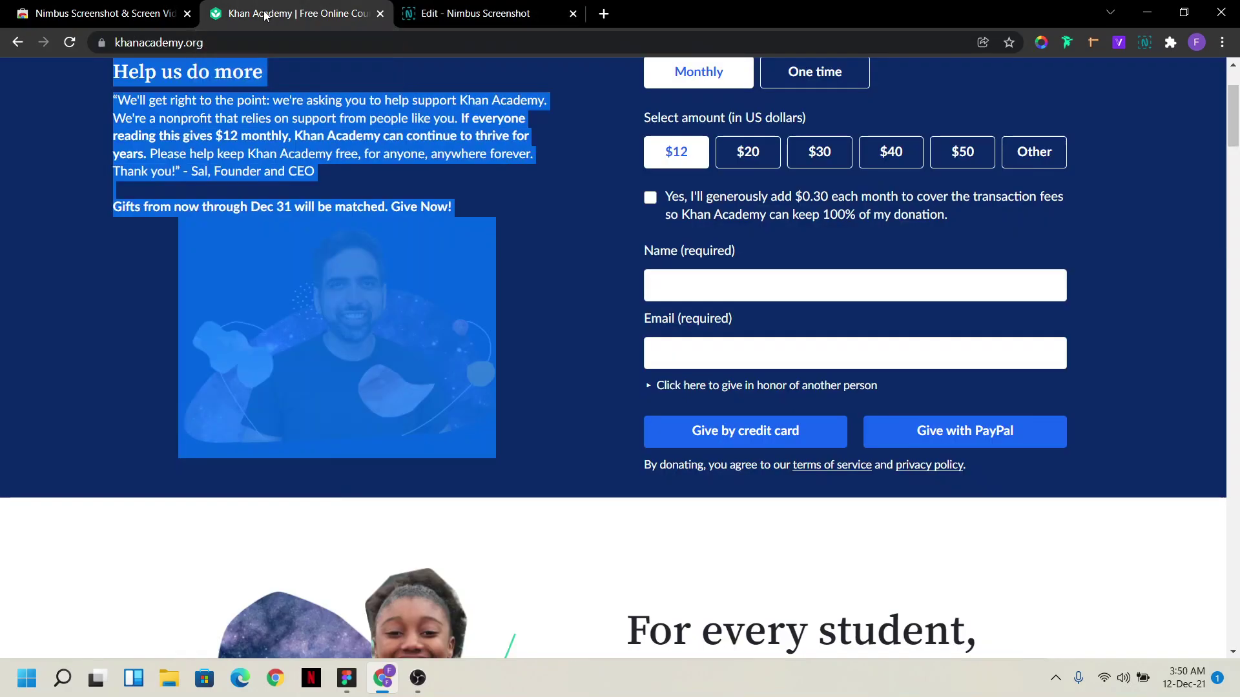
left_click(143, 14)
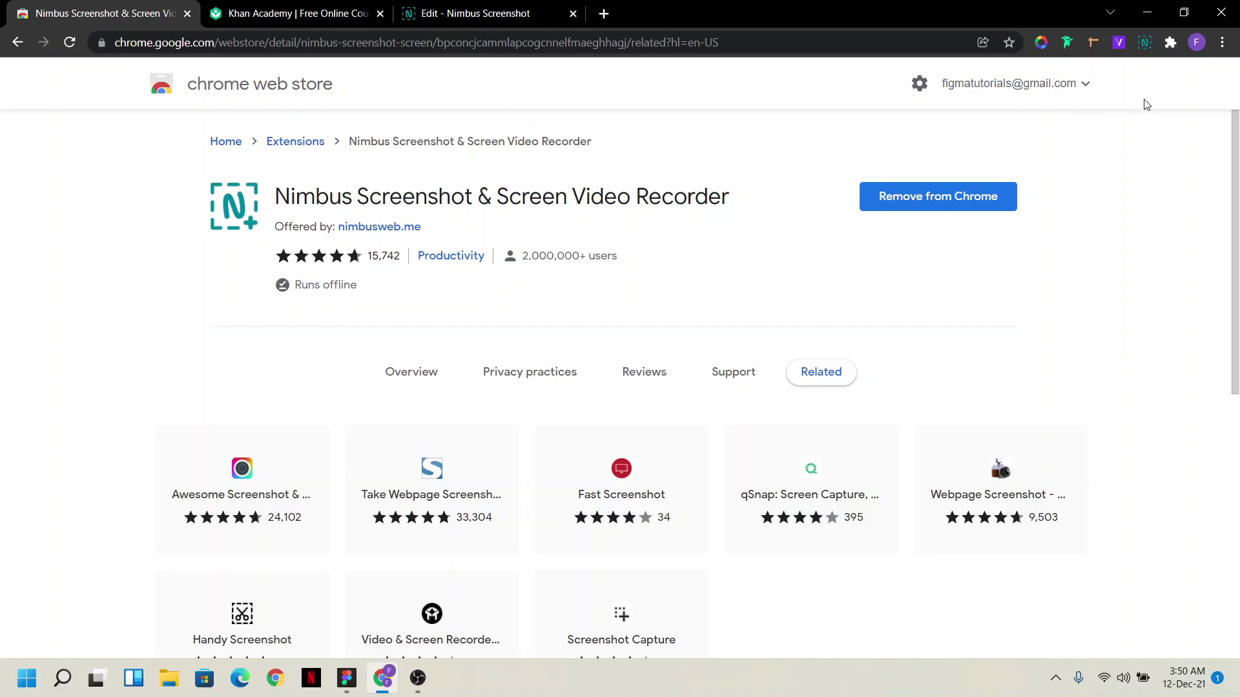
left_click(1224, 44)
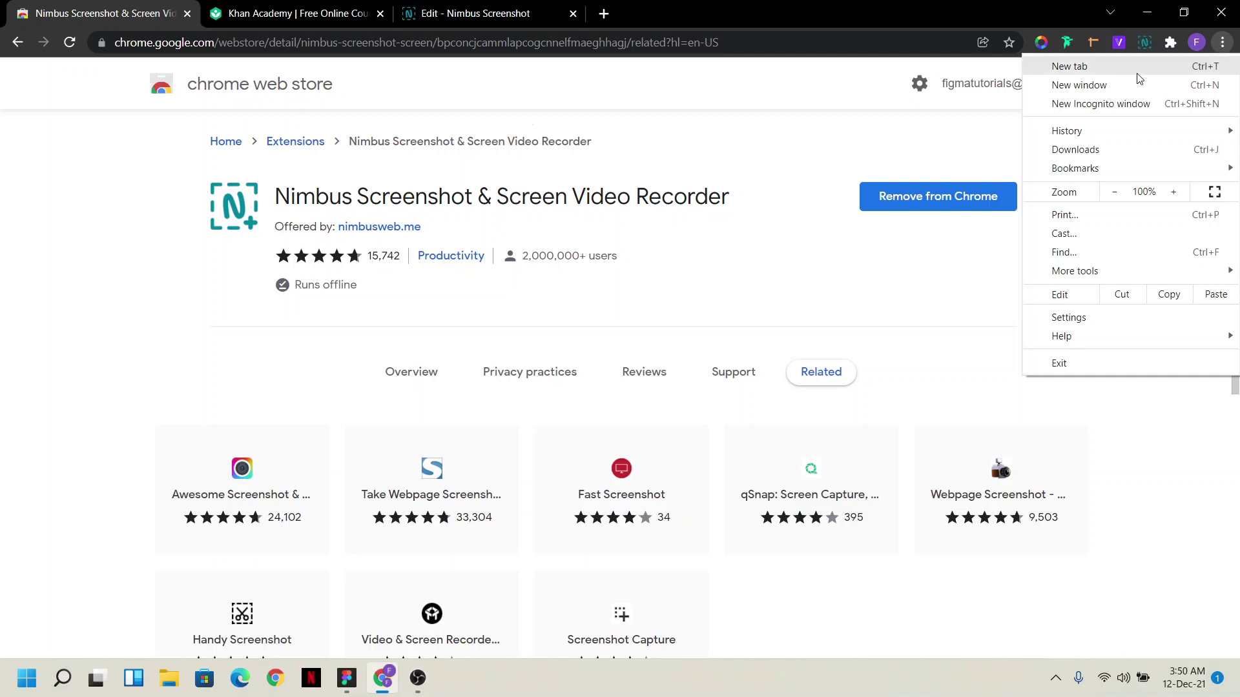
left_click(1087, 317)
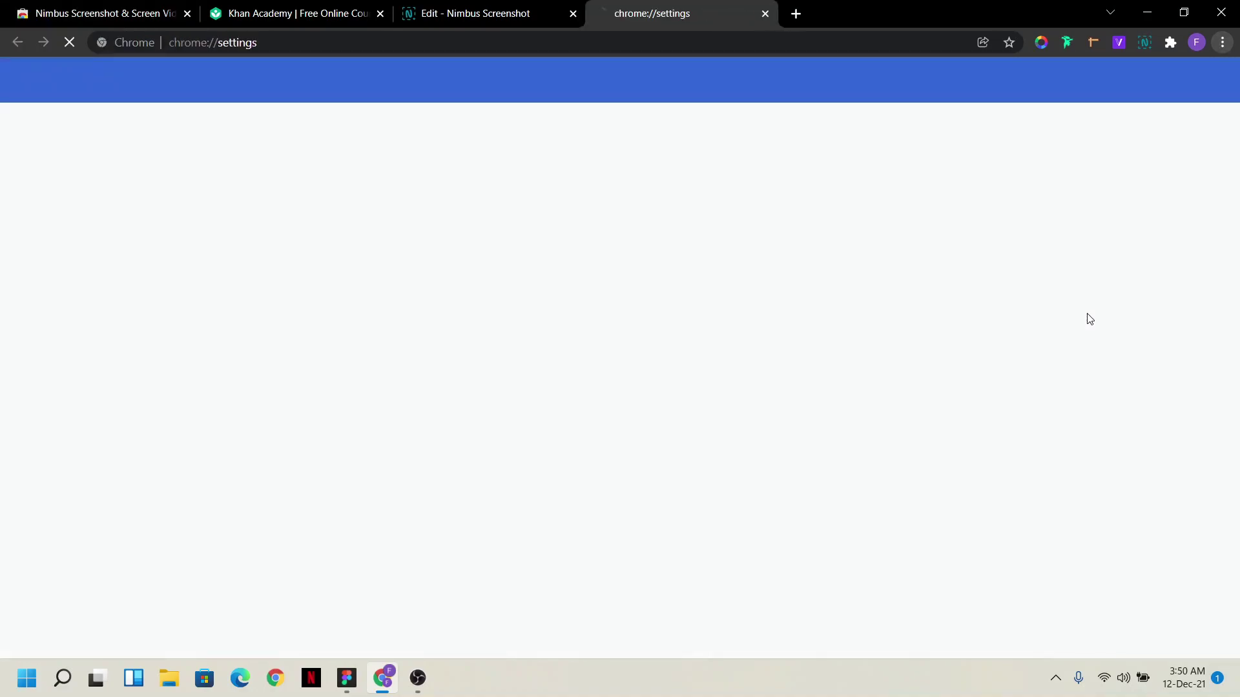